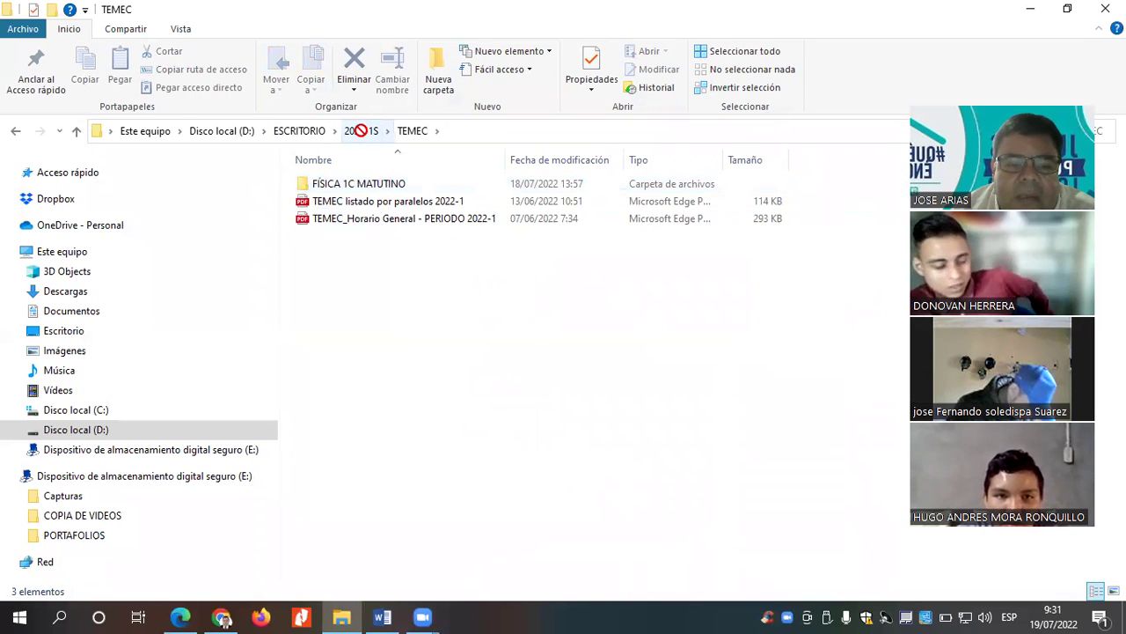
Open the ASISTENCIAS 2022-1S workbook in Excel and dismiss the Office activation notice.
{"action": "double_click", "coordinate": [350, 218]}
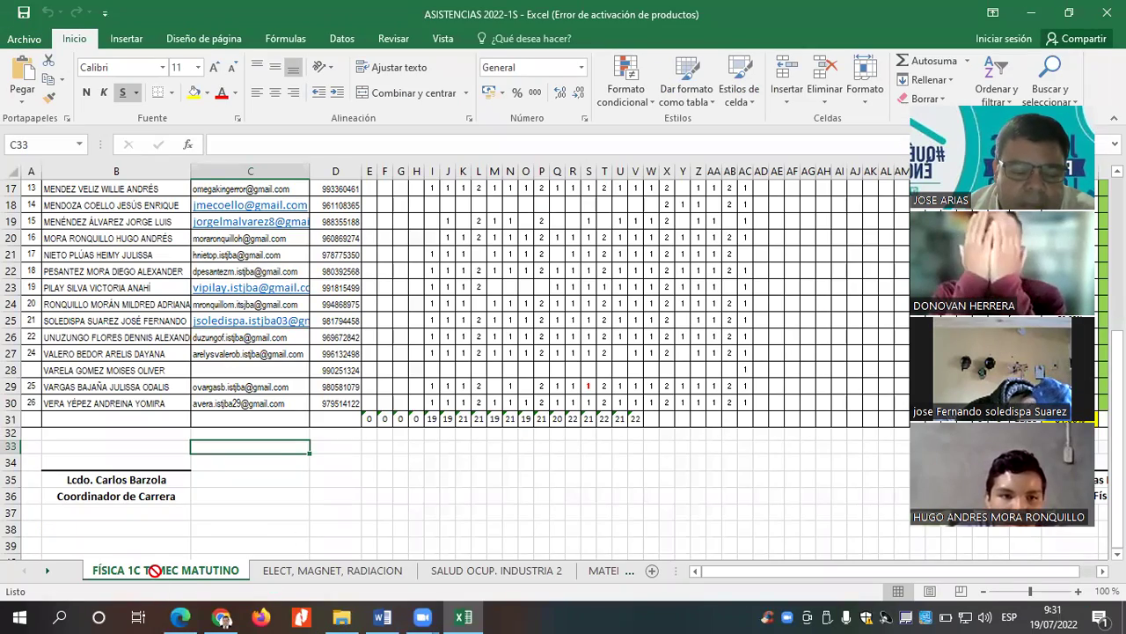
{"action": "scroll", "coordinate": [414, 363], "scroll_direction": "up", "scroll_amount": 3}
{"action": "scroll", "coordinate": [415, 364], "scroll_direction": "up", "scroll_amount": 3}
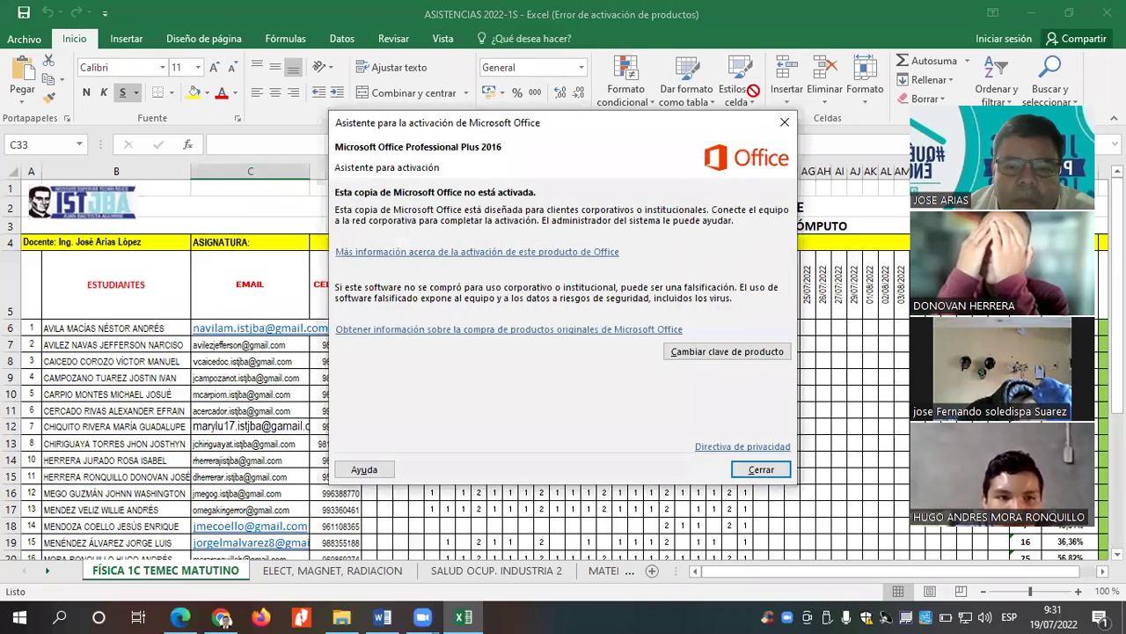
{"action": "left_click", "coordinate": [784, 122]}
Hide columns C through AB on the FÍSICA 1C TEMEC MATUTINO sheet.
{"action": "left_click_drag", "start_coordinate": [281, 181], "coordinate": [729, 169]}
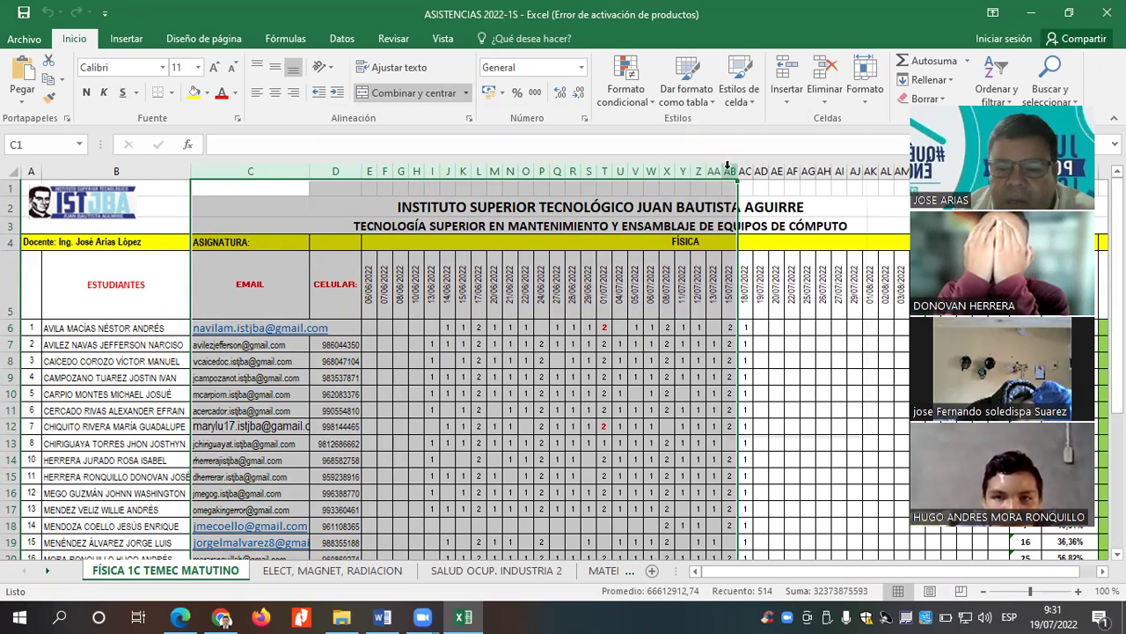
{"action": "right_click", "coordinate": [729, 167]}
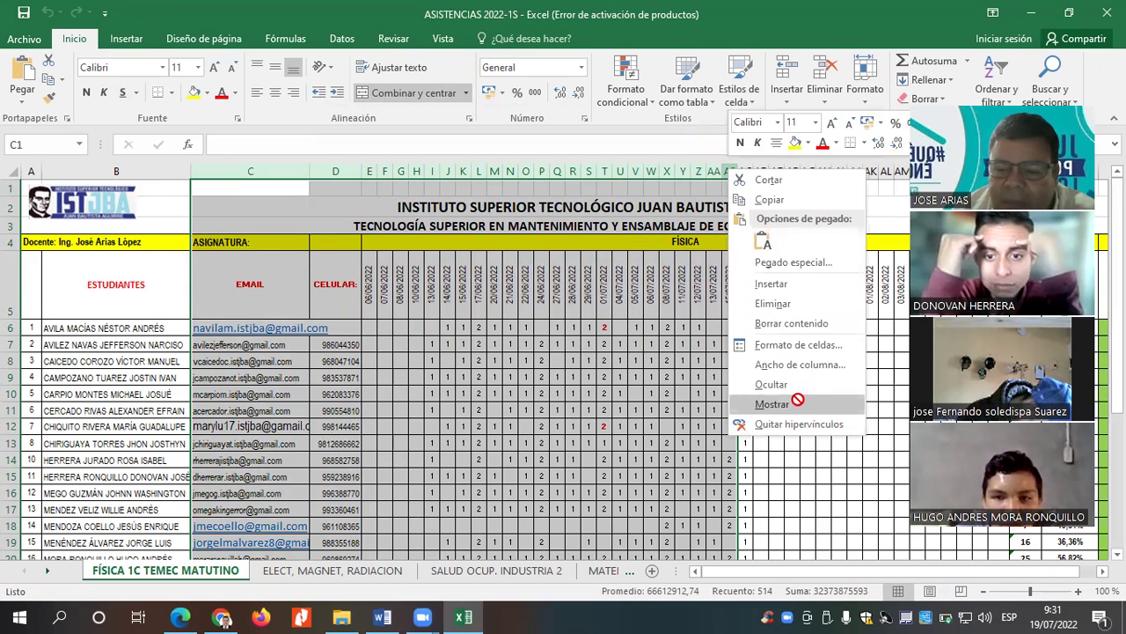
{"action": "key", "text": "Escape"}
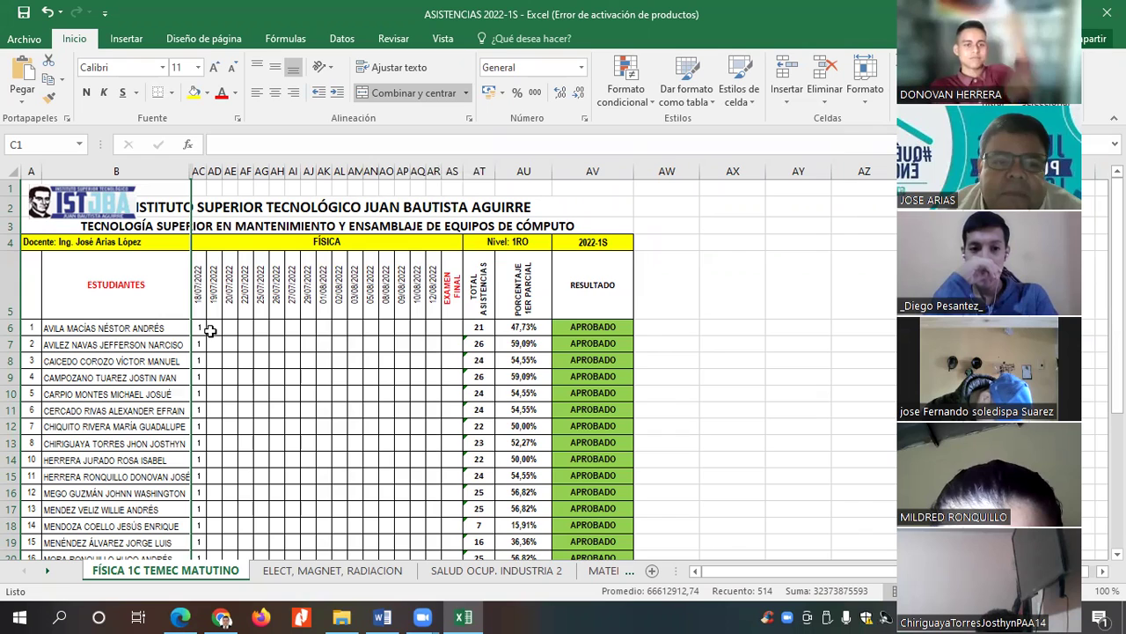
Enter attendance 1 for 19/07/2022 in cells AD6, AD8 and AD9, leaving AD7 blank.
{"action": "left_click", "coordinate": [213, 325]}
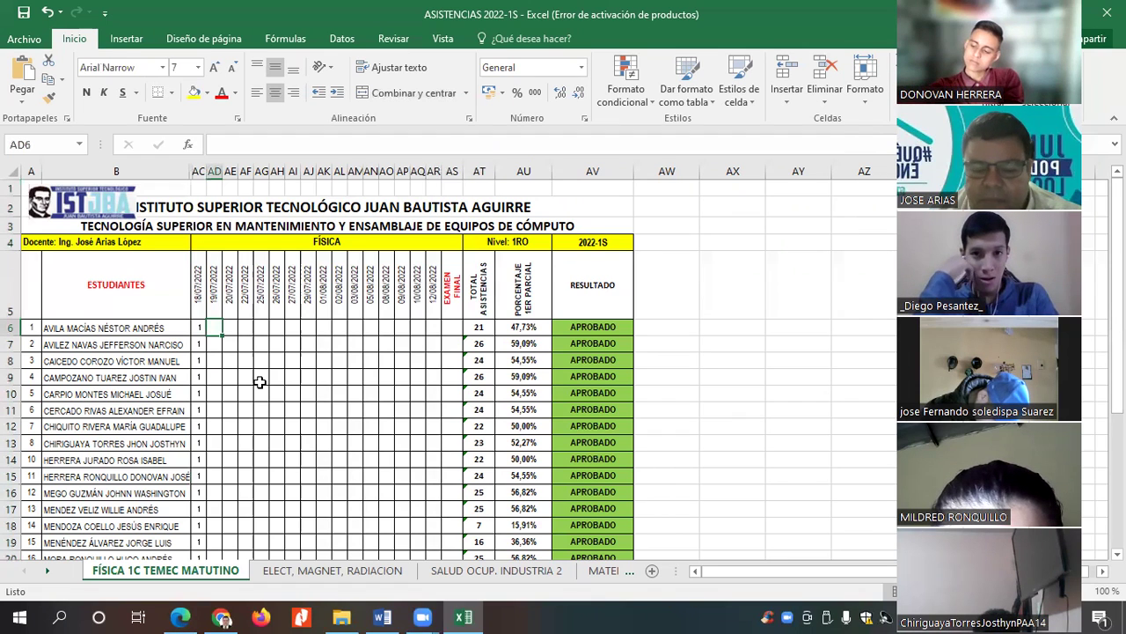
{"action": "type", "text": "1"}
{"action": "key", "text": "Return"}
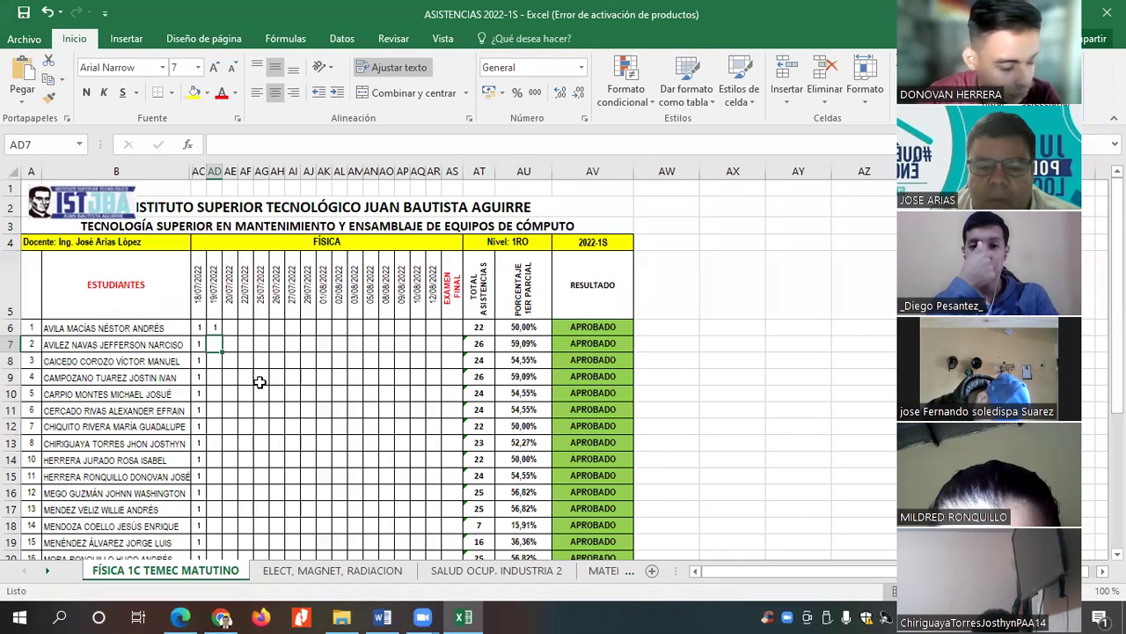
{"action": "key", "text": "Down"}
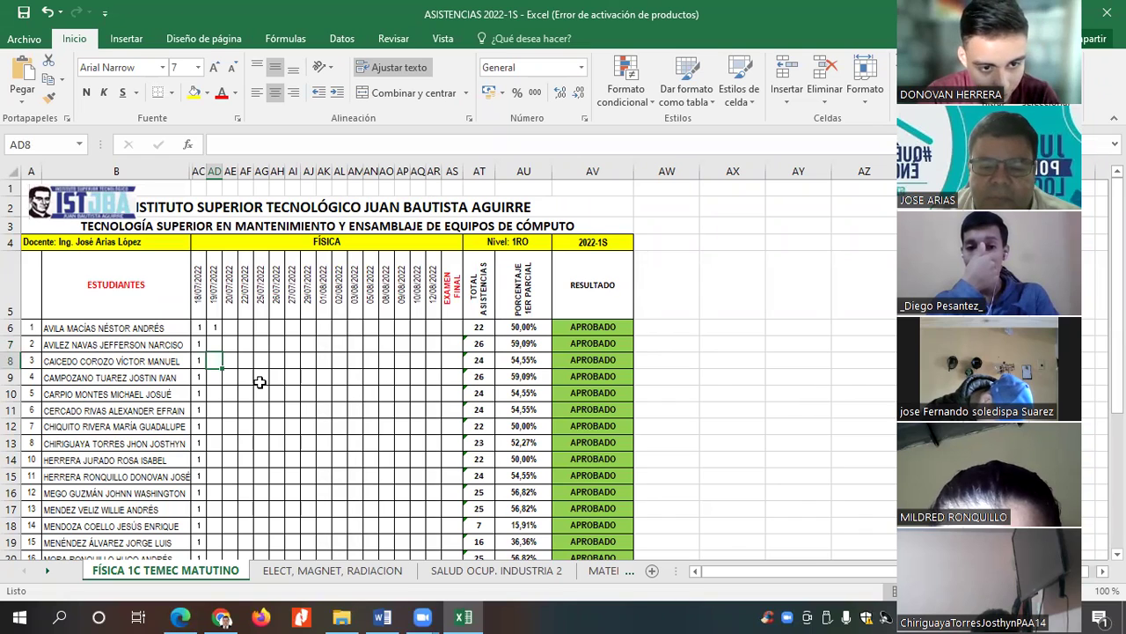
{"action": "type", "text": "1"}
{"action": "key", "text": "Return"}
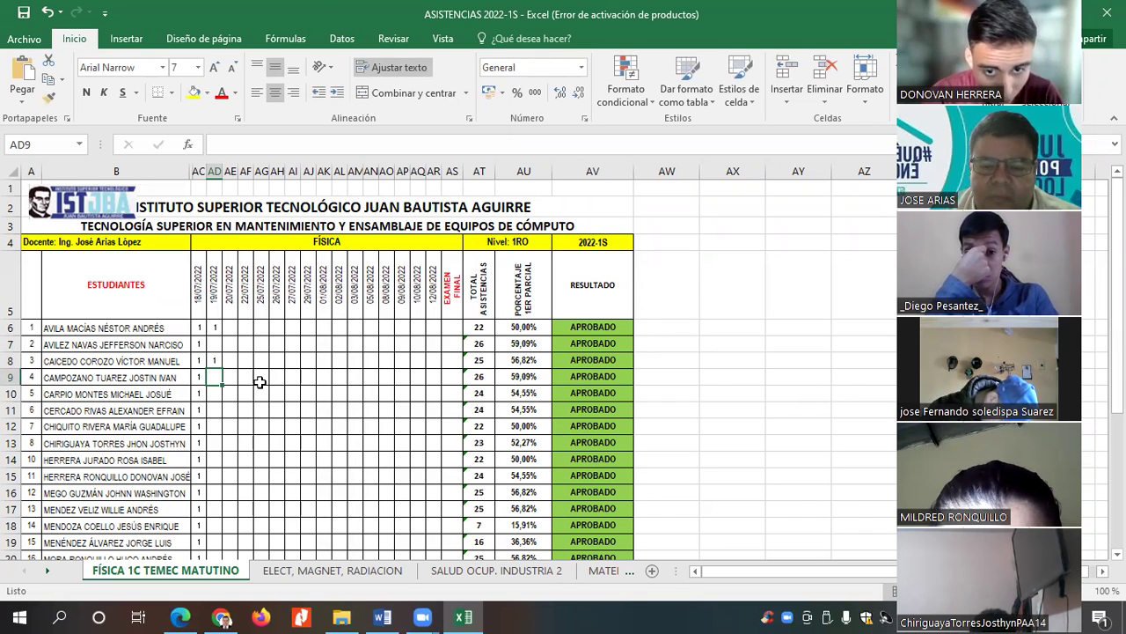
{"action": "type", "text": "1"}
{"action": "key", "text": "Return"}
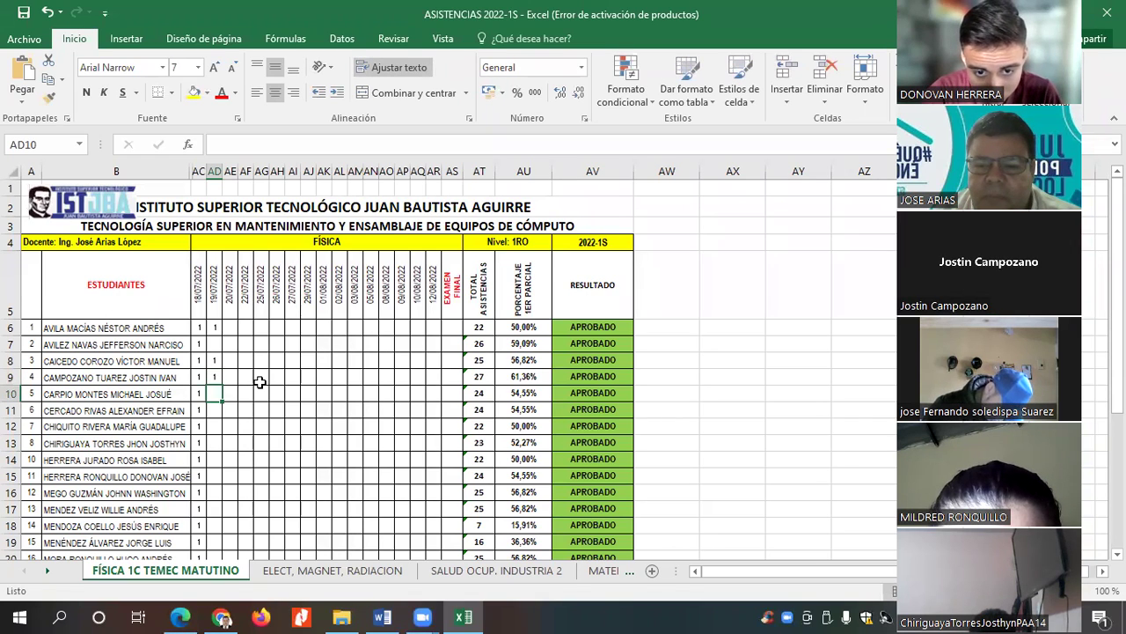
Mark attendance 1 in the 19/07/2022 column for rows 11 and 12, leaving row 10 blank.
{"action": "key", "text": "Return"}
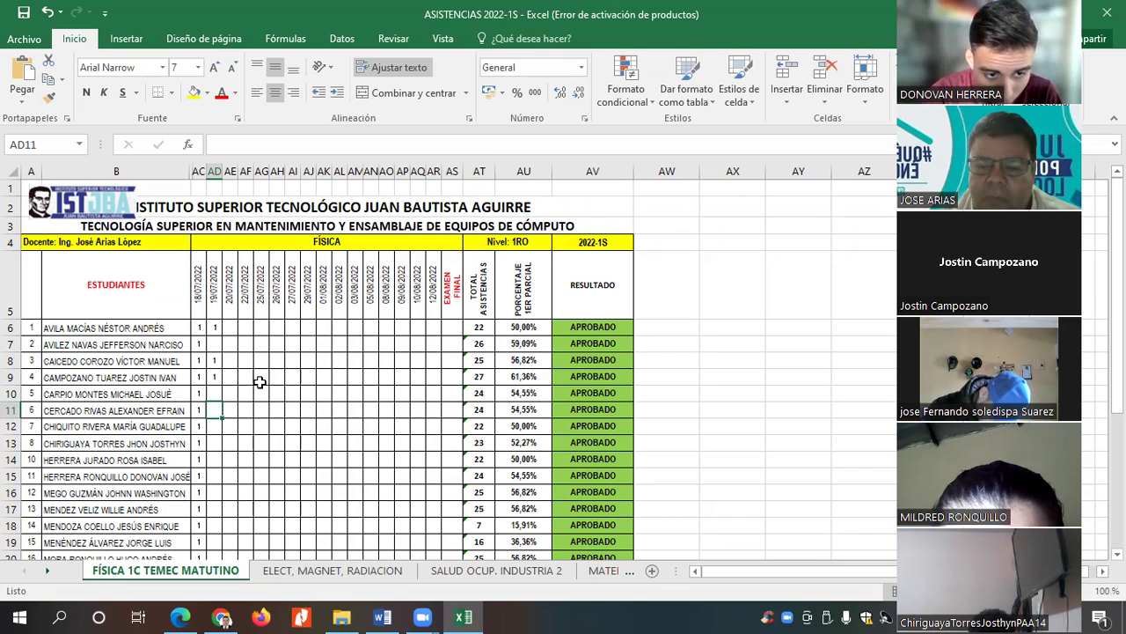
{"action": "key", "text": "Return"}
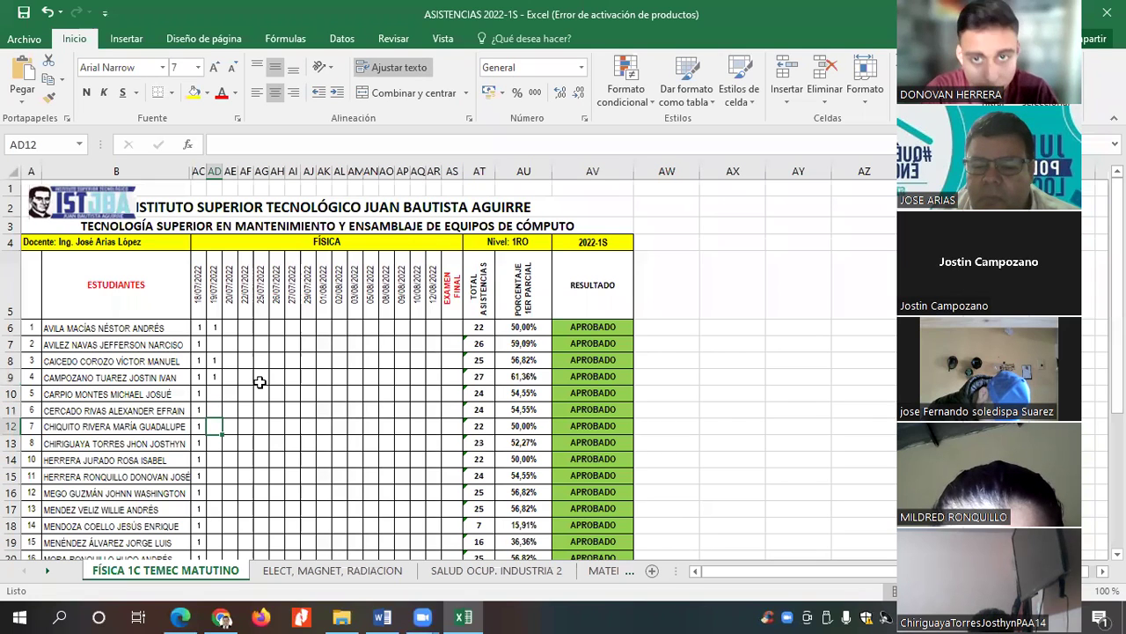
{"action": "type", "text": "1"}
{"action": "key", "text": "Return"}
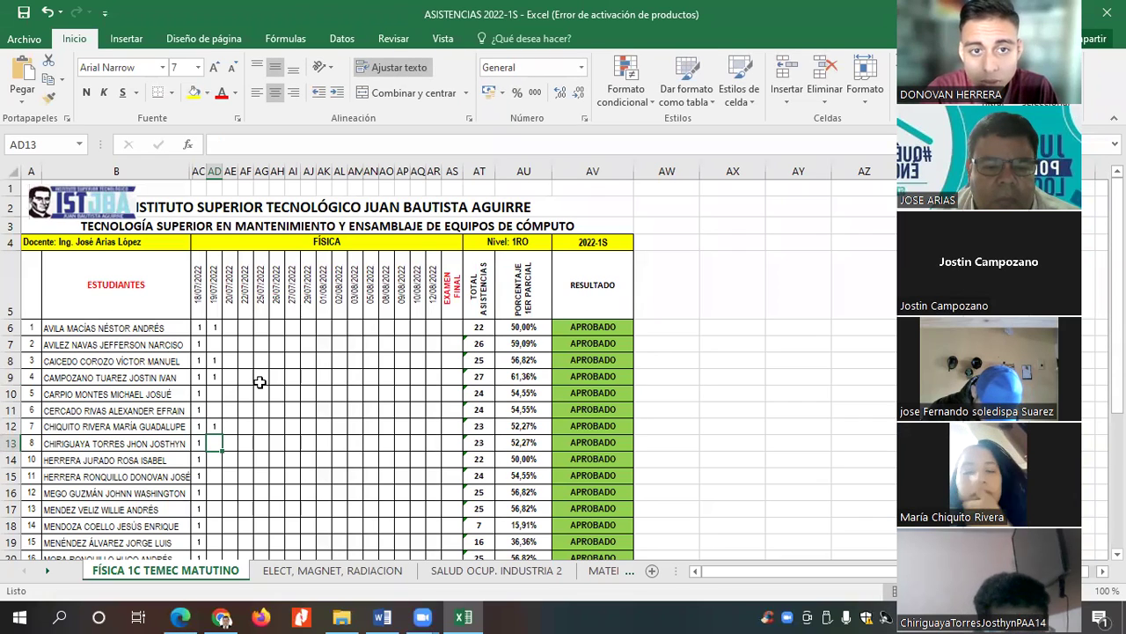
{"action": "key", "text": "Up"}
{"action": "key", "text": "Up"}
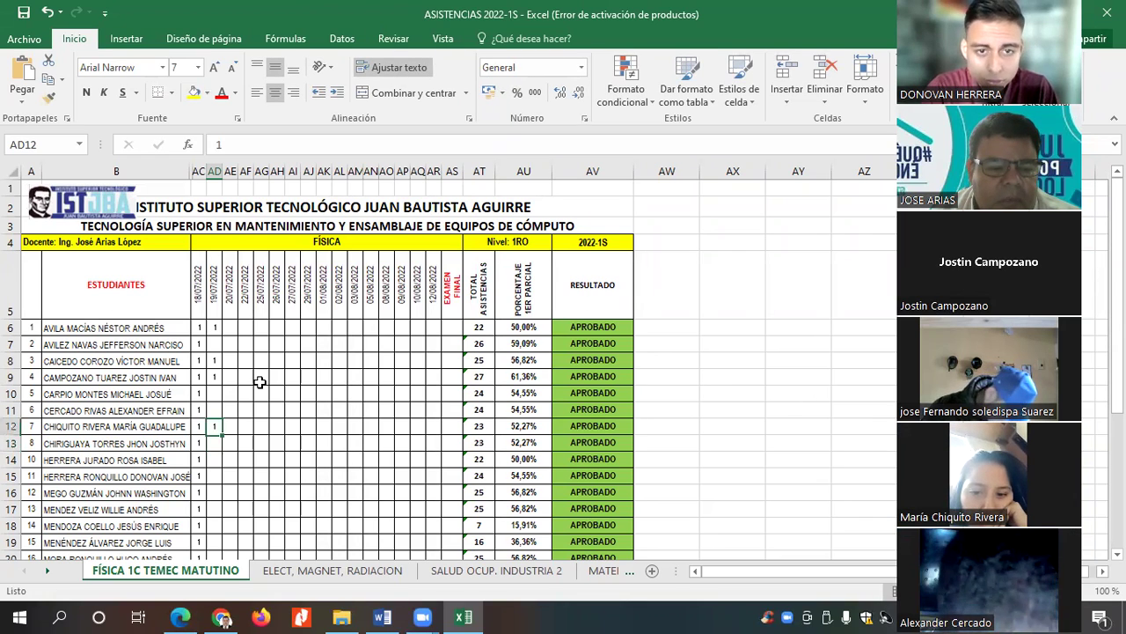
{"action": "type", "text": "1"}
{"action": "key", "text": "Return"}
{"action": "key", "text": "Return"}
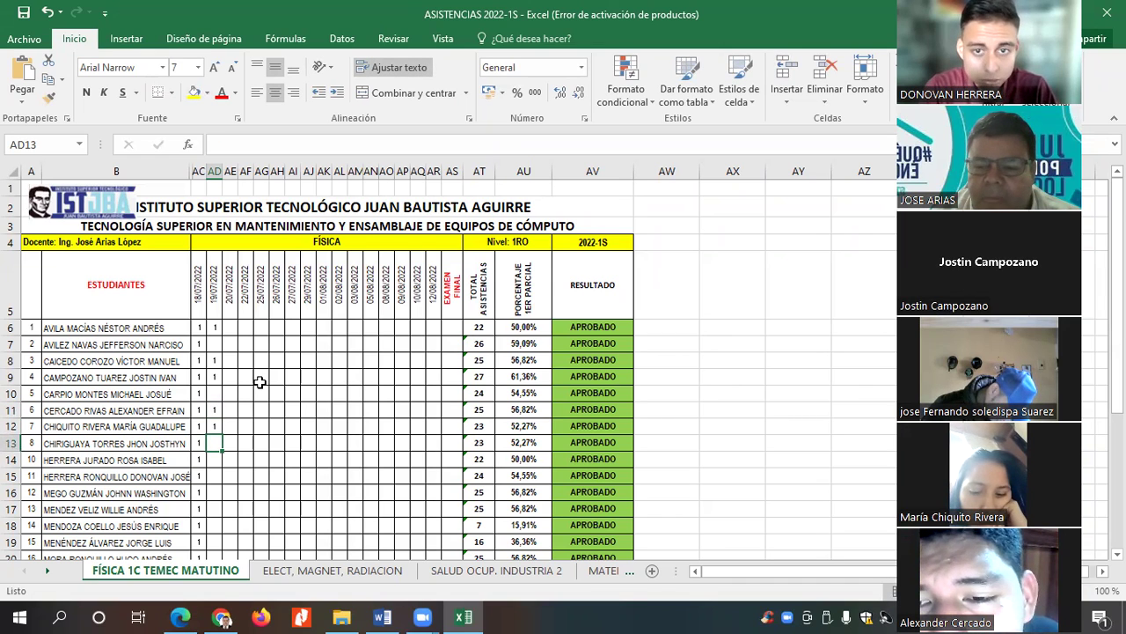
Record attendance 1 for 19/07/2022 for the students in rows 13 and 14.
{"action": "type", "text": "1"}
{"action": "key", "text": "Return"}
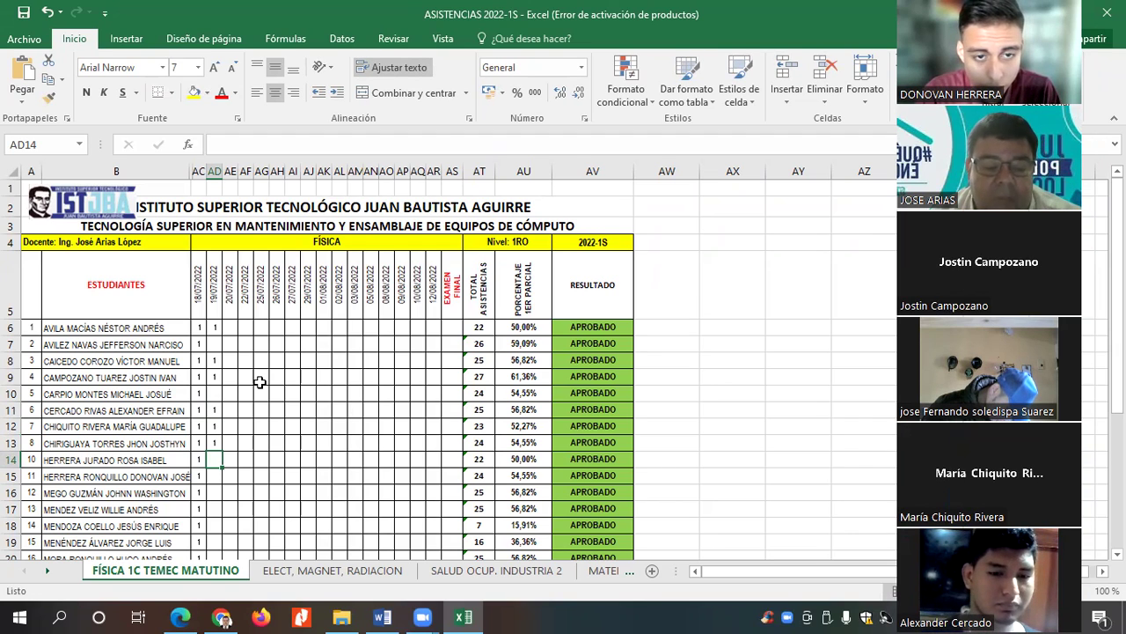
{"action": "key", "text": "Return"}
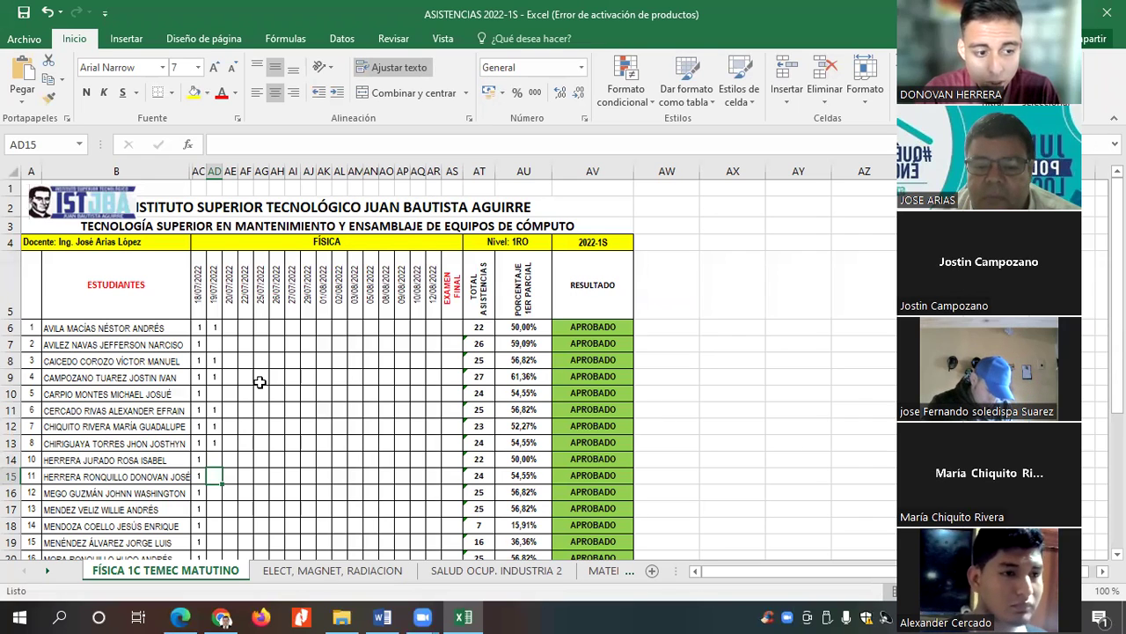
{"action": "key", "text": "Up"}
{"action": "type", "text": "1"}
{"action": "key", "text": "Return"}
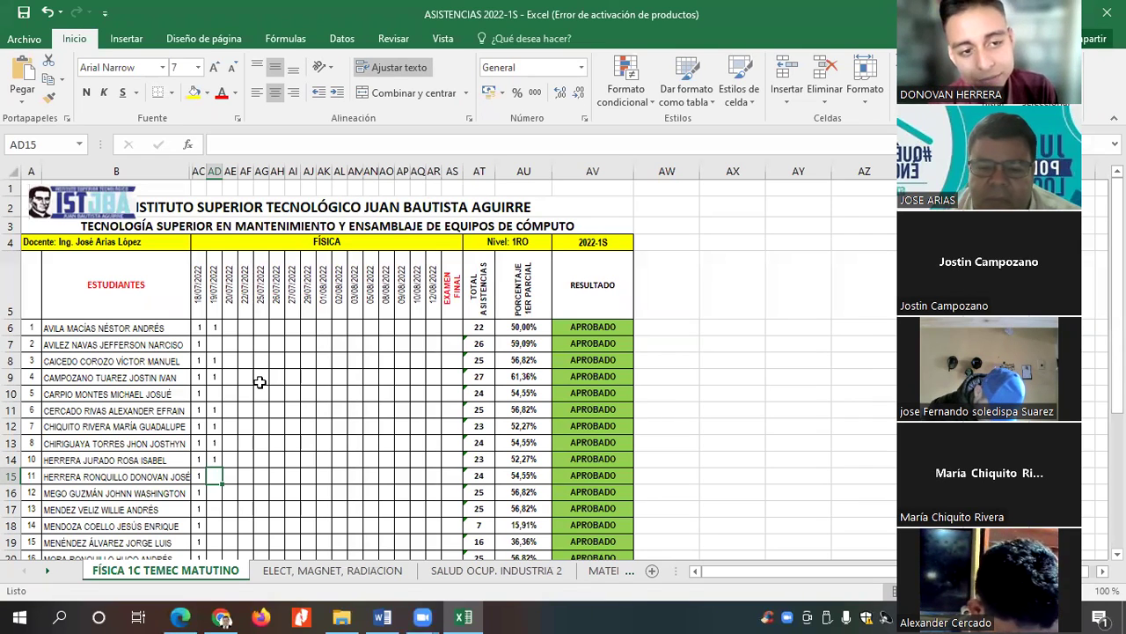
Enter attendance 1 in the 19/07/2022 column for the students in rows 15 through 18.
{"action": "type", "text": "1"}
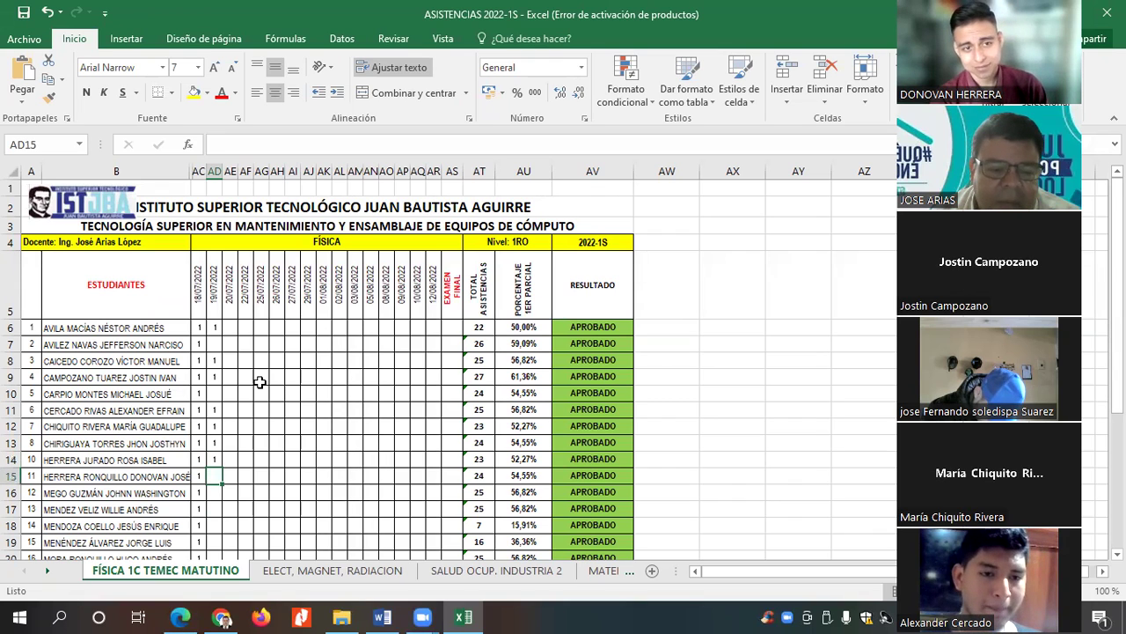
{"action": "key", "text": "Return"}
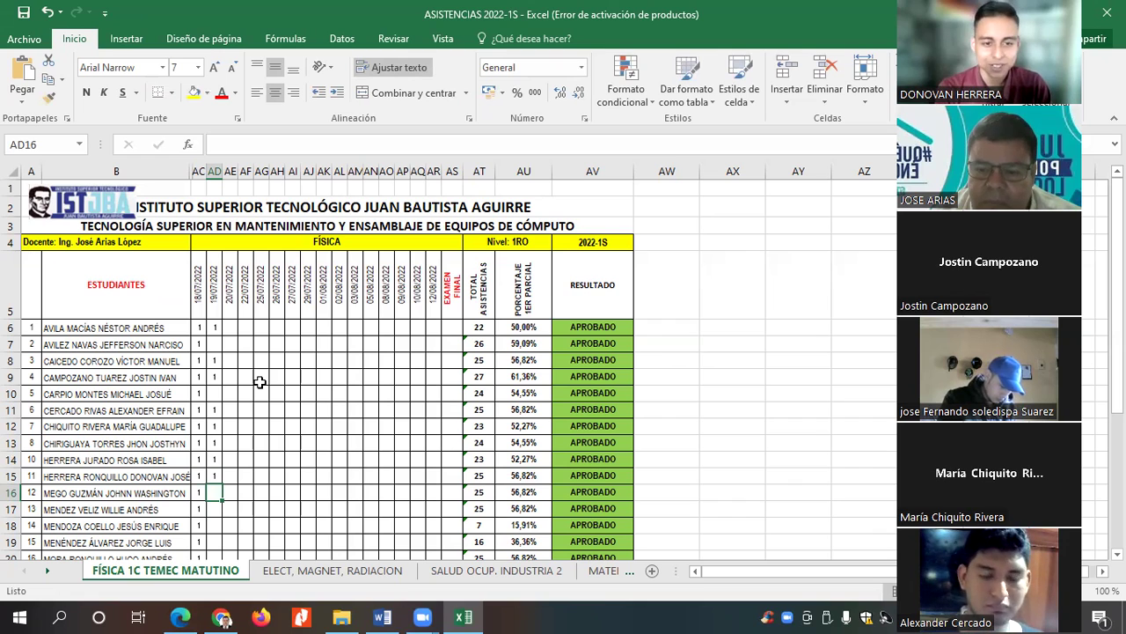
{"action": "type", "text": "1"}
{"action": "key", "text": "Return"}
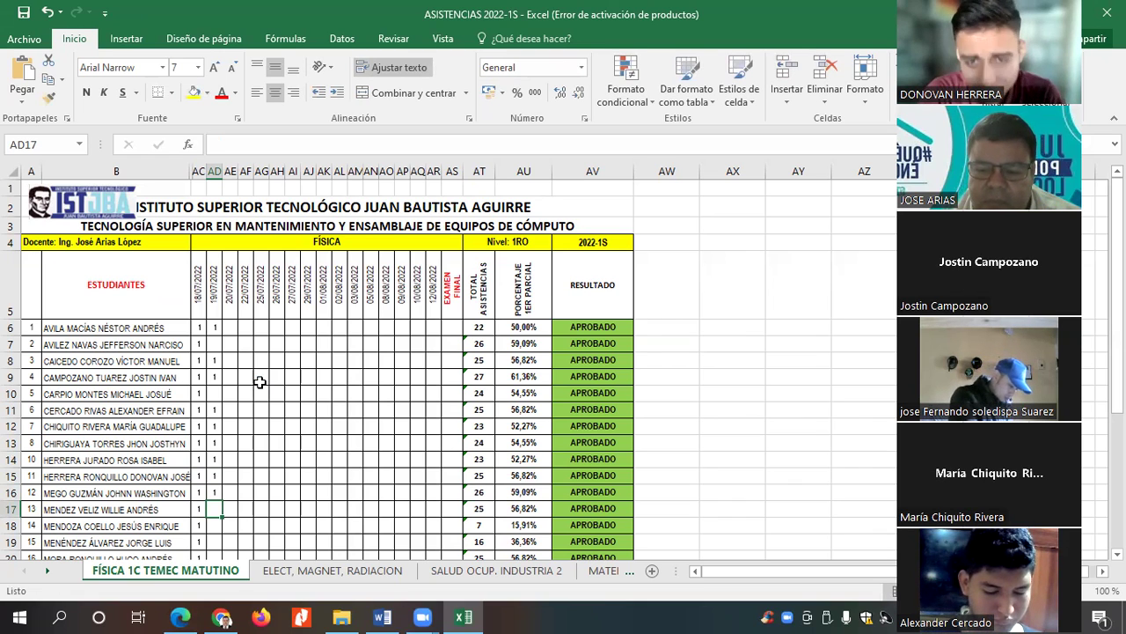
{"action": "type", "text": "1"}
{"action": "key", "text": "Return"}
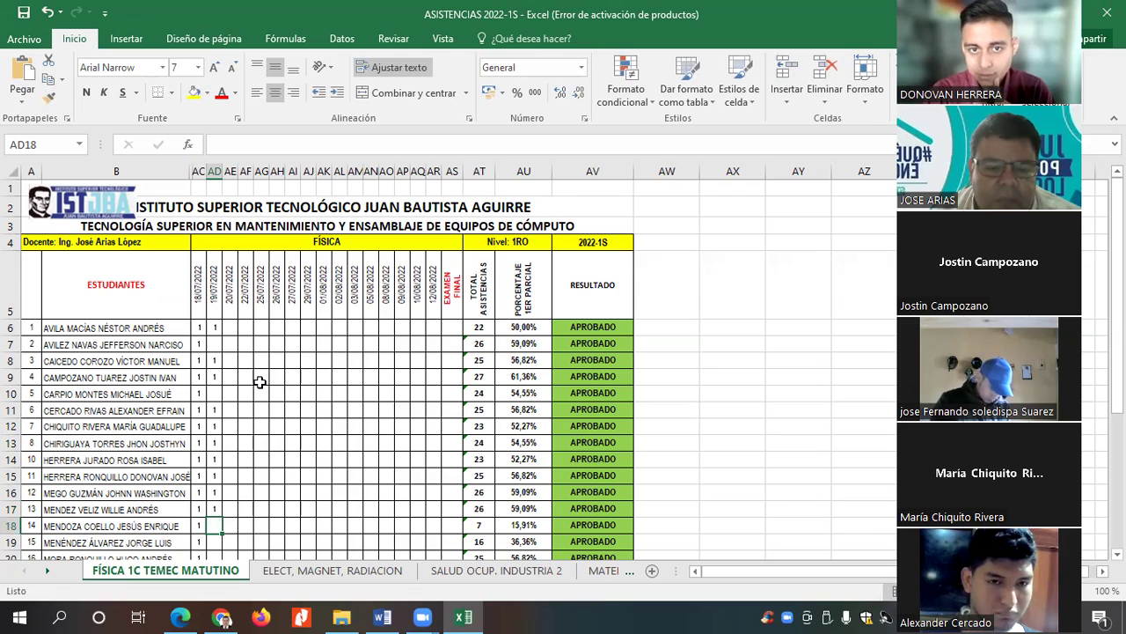
{"action": "type", "text": "1"}
{"action": "key", "text": "Return"}
Leave row 19 blank and enter attendance 1 for 19/07/2022 in rows 20, 21 and 22.
{"action": "scroll", "coordinate": [259, 382], "scroll_direction": "down", "scroll_amount": 2}
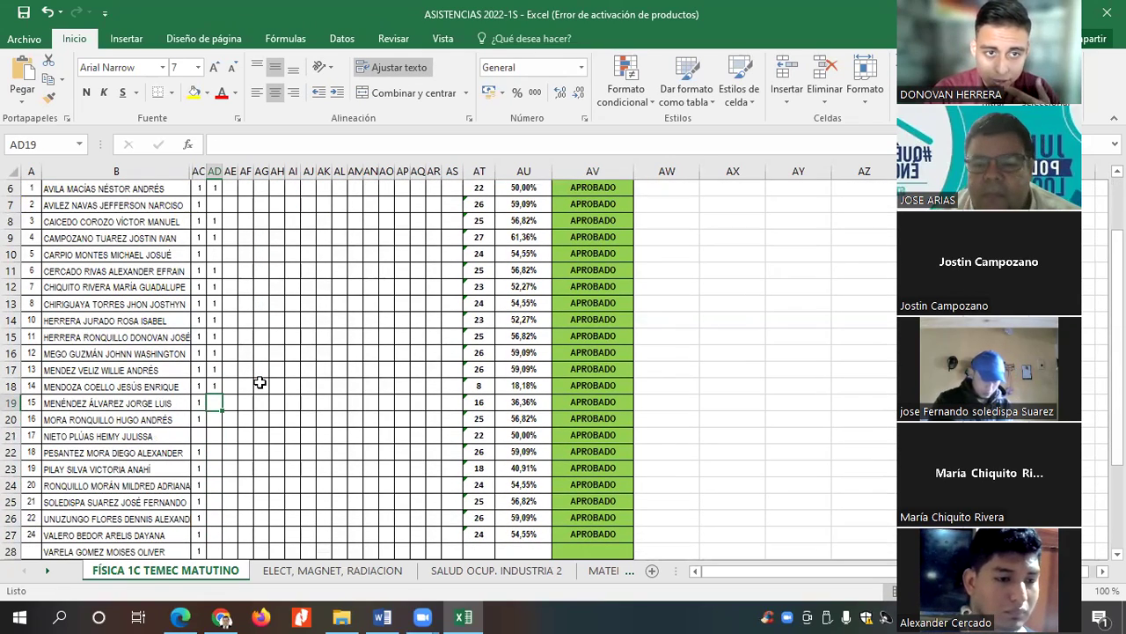
{"action": "key", "text": "Return"}
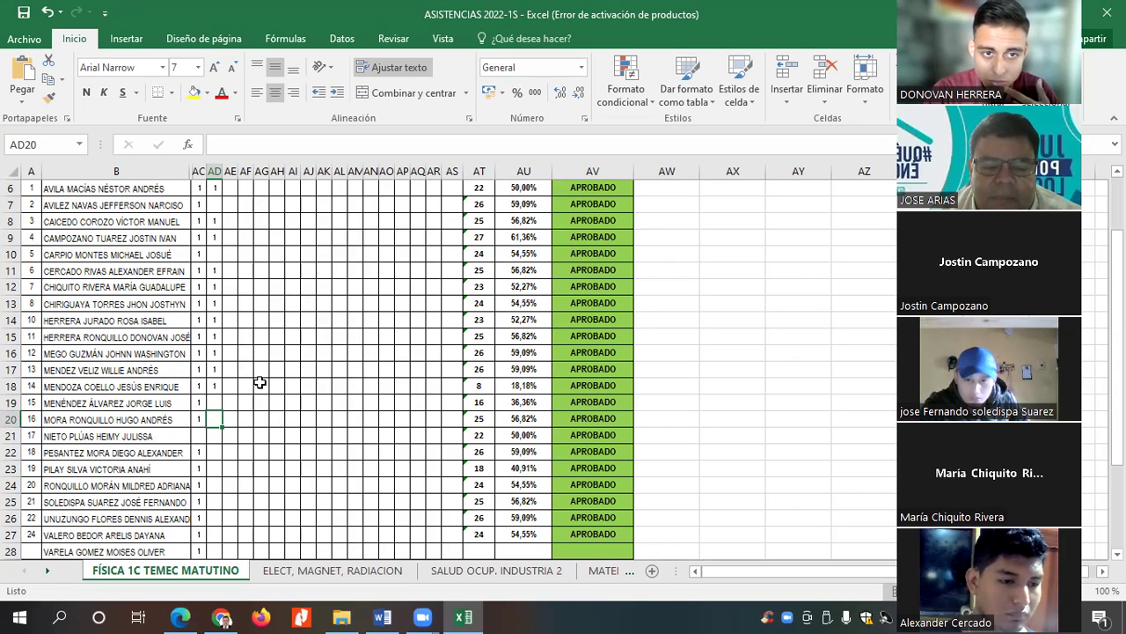
{"action": "type", "text": "1"}
{"action": "key", "text": "Return"}
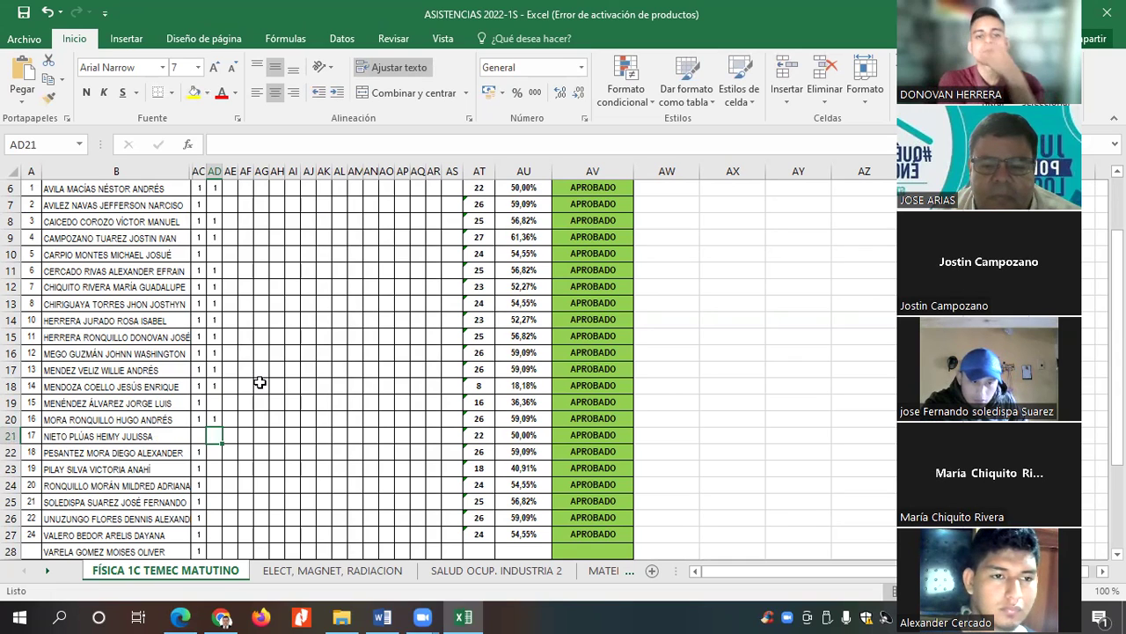
{"action": "type", "text": "1"}
{"action": "key", "text": "Return"}
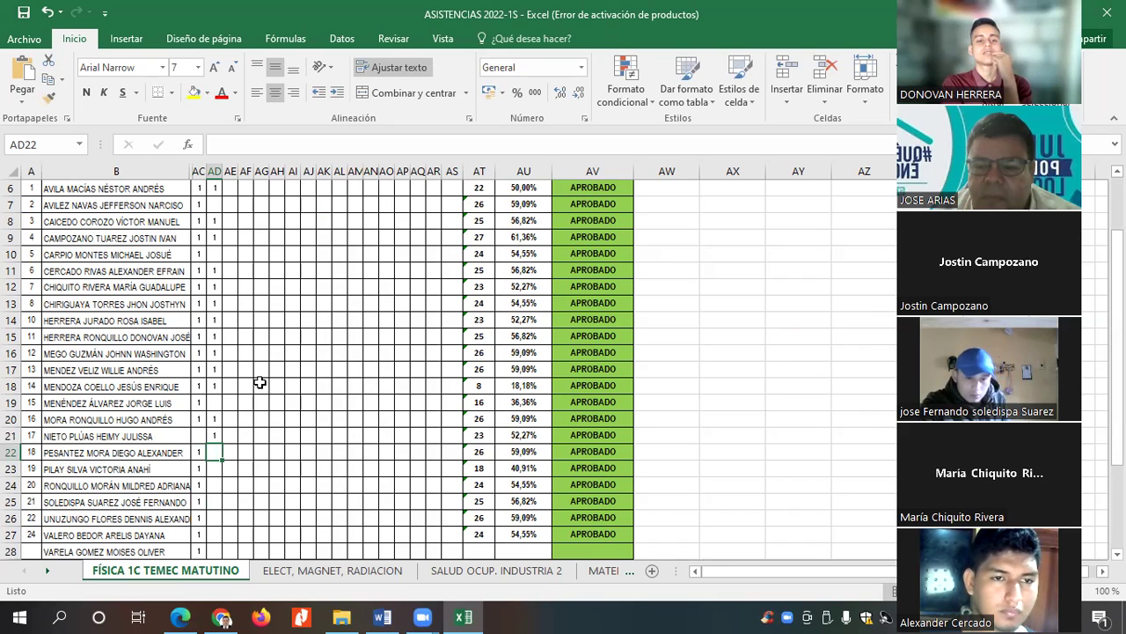
{"action": "type", "text": "1"}
{"action": "key", "text": "Return"}
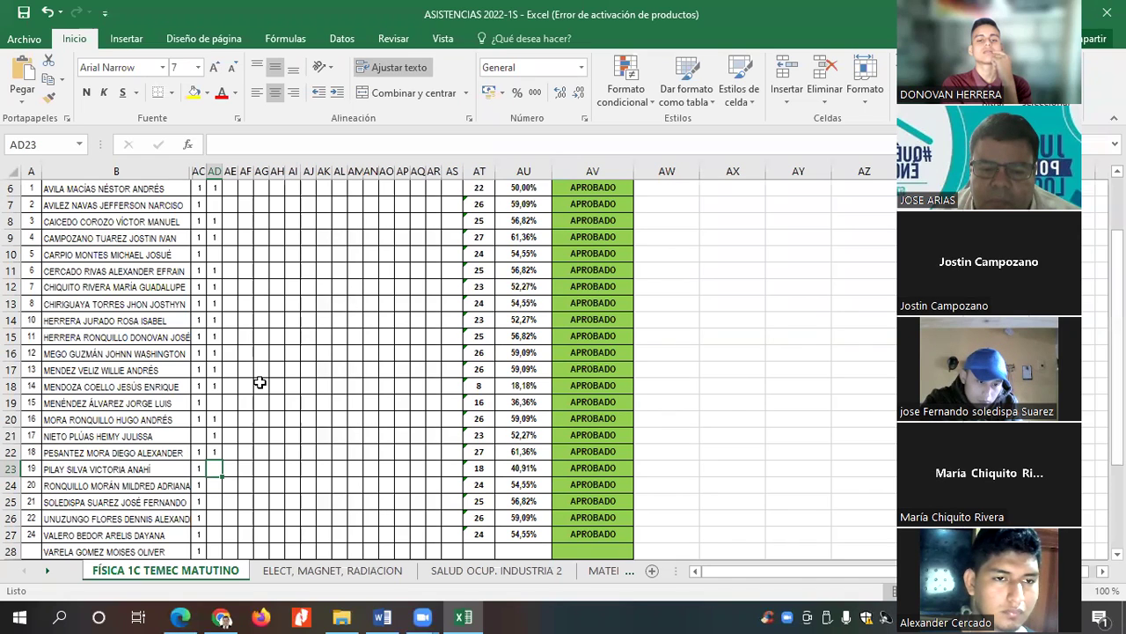
Leave row 23 blank and mark attendance 1 for 19/07/2022 in rows 24 through 27.
{"action": "key", "text": "Return"}
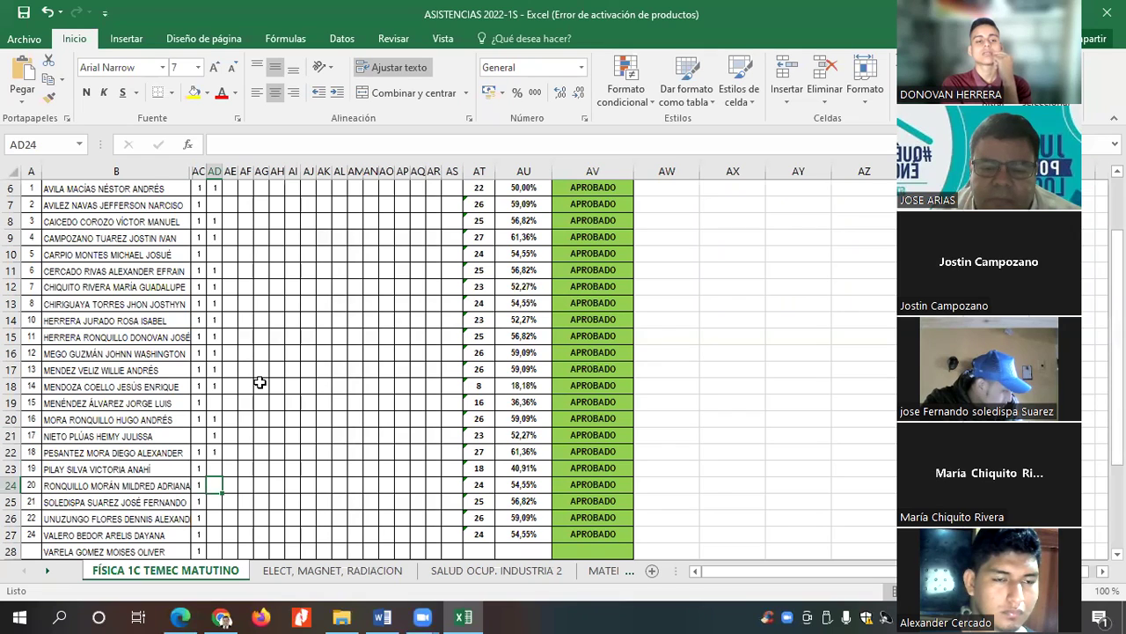
{"action": "type", "text": "1"}
{"action": "key", "text": "Return"}
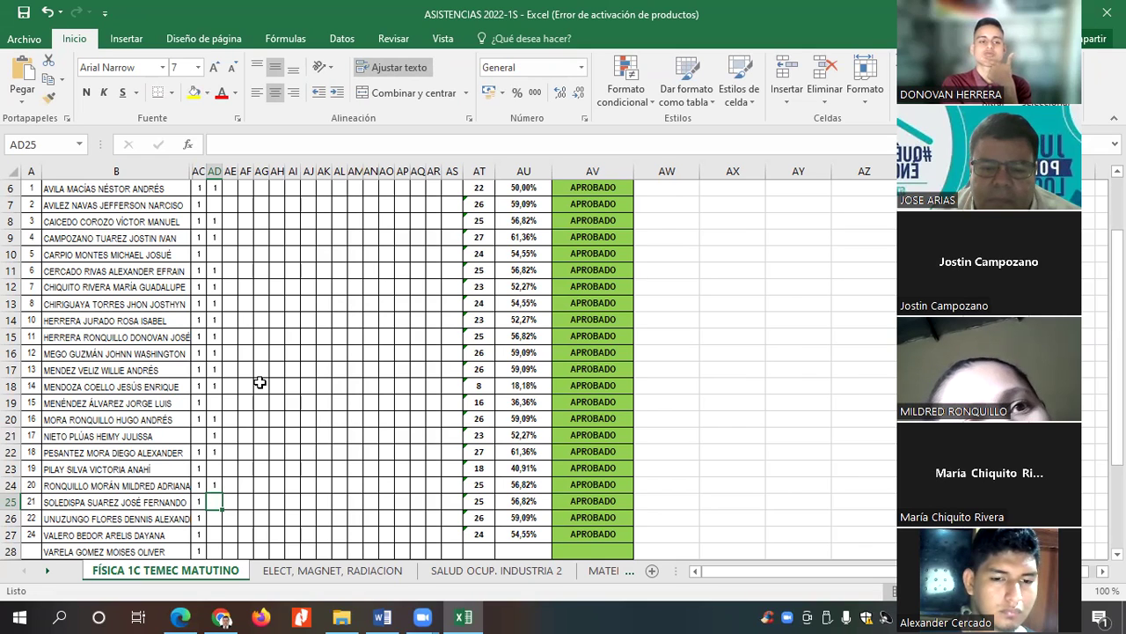
{"action": "type", "text": "1"}
{"action": "key", "text": "Return"}
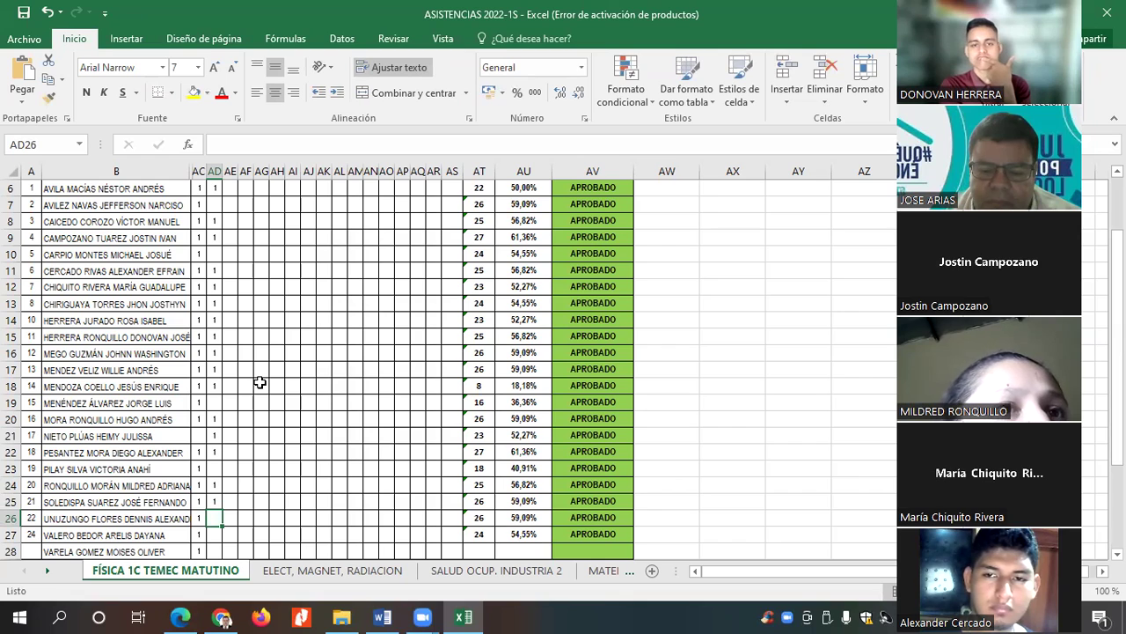
{"action": "type", "text": "1"}
{"action": "key", "text": "Return"}
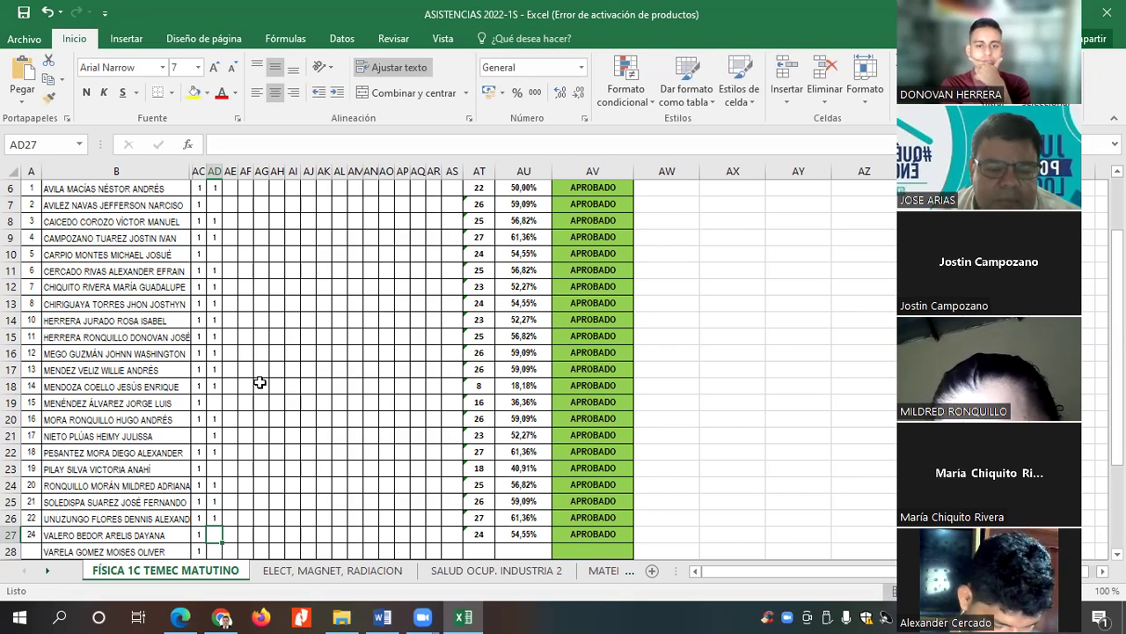
{"action": "type", "text": "1"}
{"action": "key", "text": "Return"}
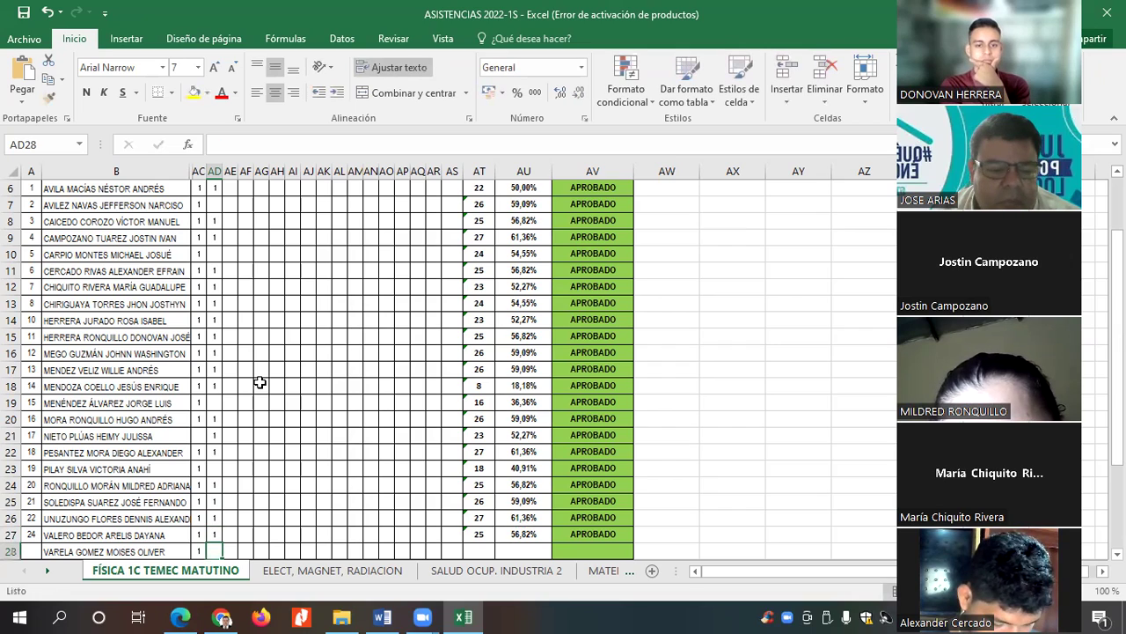
Enter attendance 1 for 19/07/2022 for the last three students, in cells AD28 to AD30.
{"action": "scroll", "coordinate": [260, 382], "scroll_direction": "down", "scroll_amount": 2}
{"action": "key", "text": "Up"}
{"action": "key", "text": "Down"}
{"action": "type", "text": "1"}
{"action": "key", "text": "Return"}
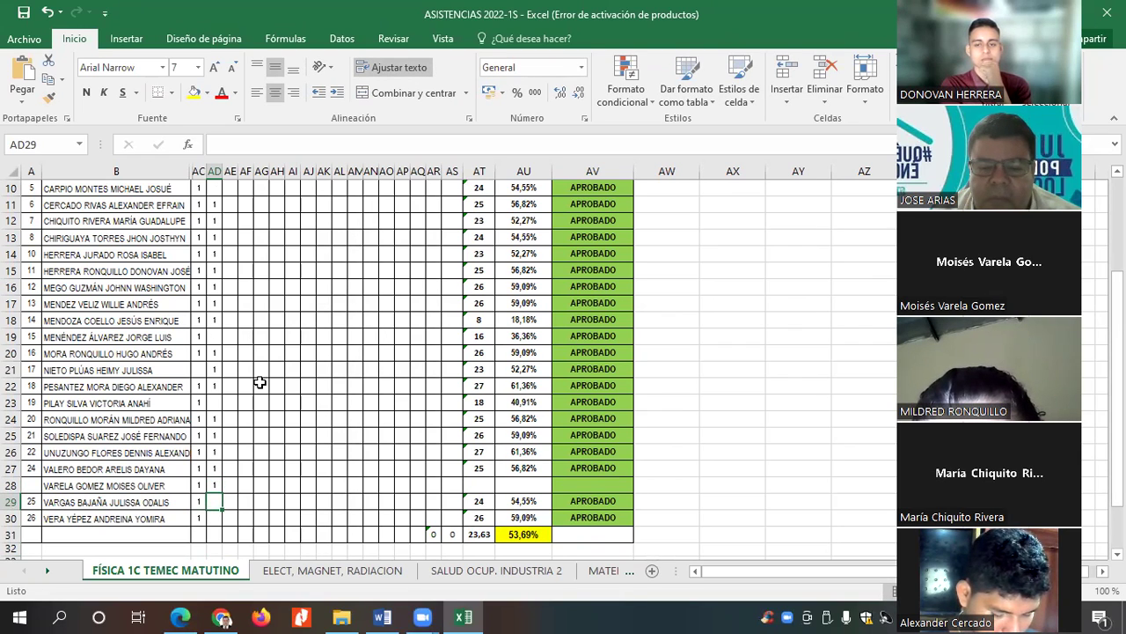
{"action": "type", "text": "1"}
{"action": "key", "text": "Return"}
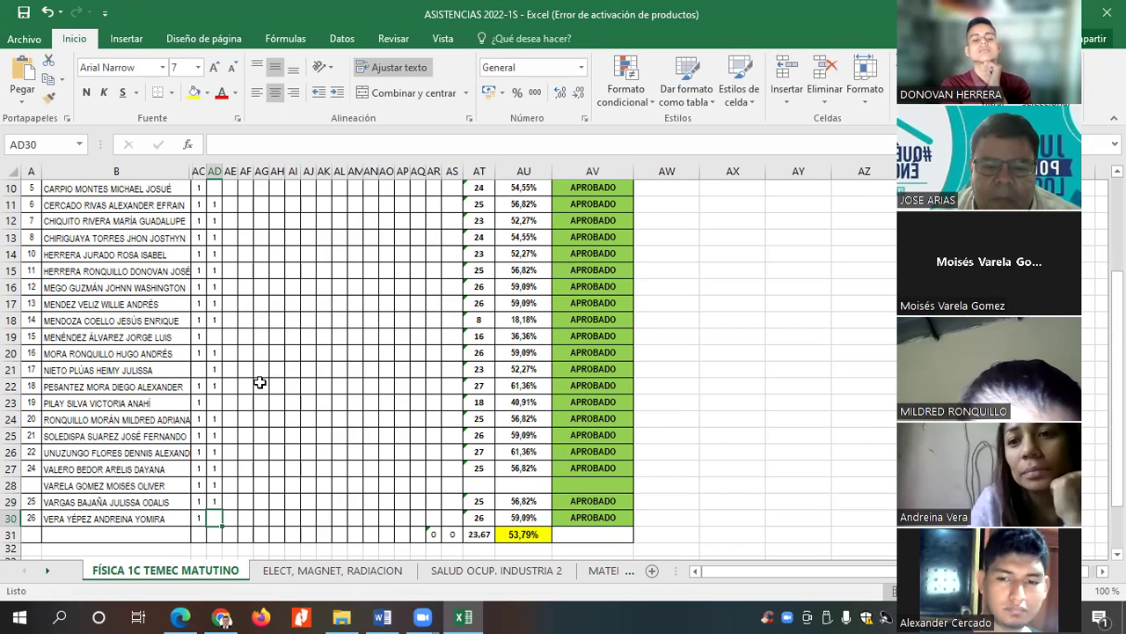
{"action": "type", "text": "1"}
{"action": "key", "text": "Return"}
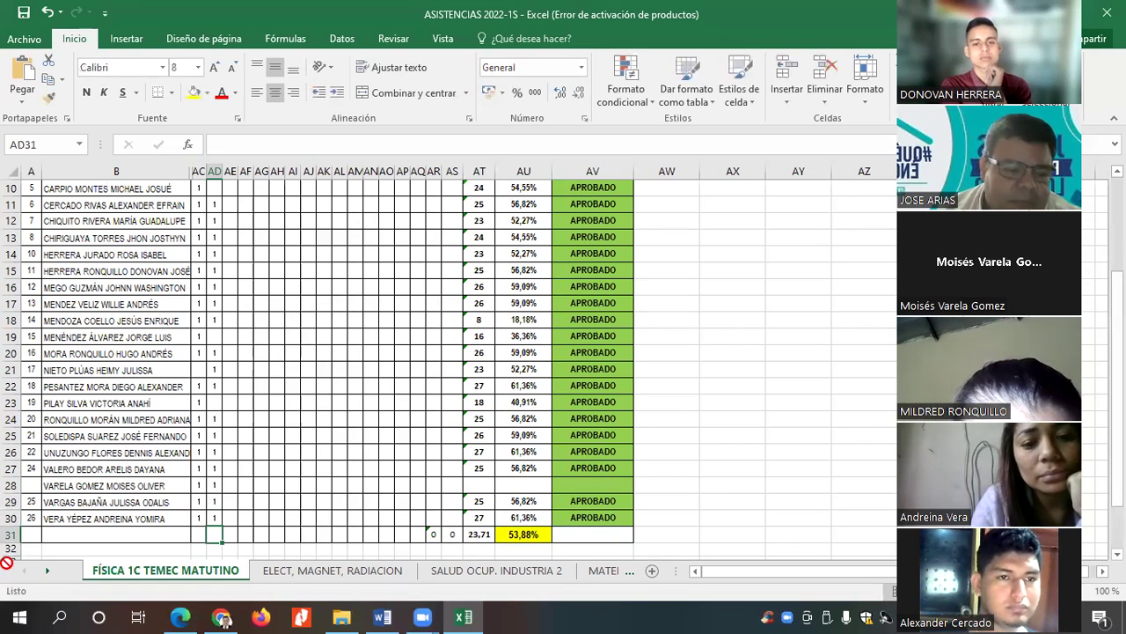
Number the last three students, in rows 28 to 30, as 25, 26 and 27, and save the workbook.
{"action": "left_click", "coordinate": [30, 486]}
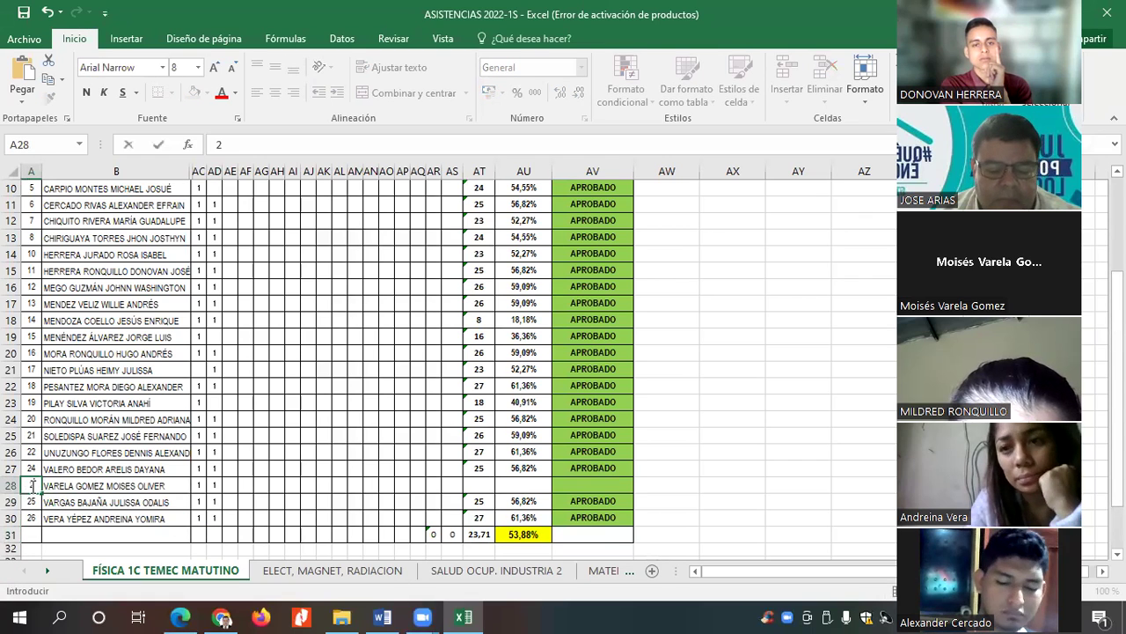
{"action": "key", "text": "Down"}
{"action": "type", "text": "26"}
{"action": "key", "text": "Return"}
{"action": "type", "text": "27"}
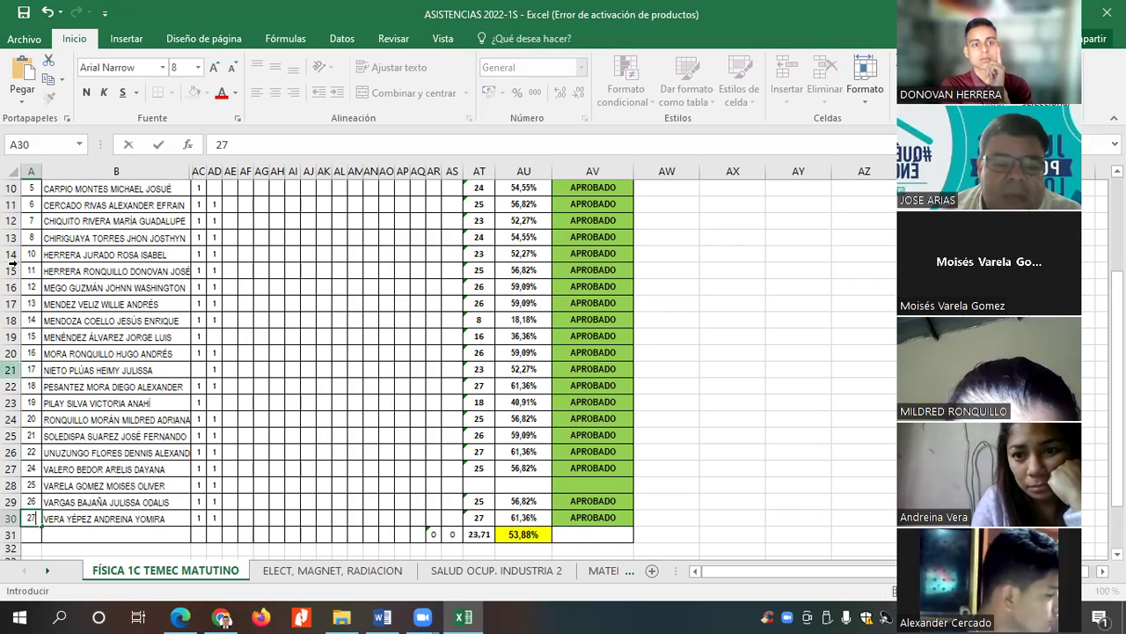
{"action": "left_click", "coordinate": [23, 12]}
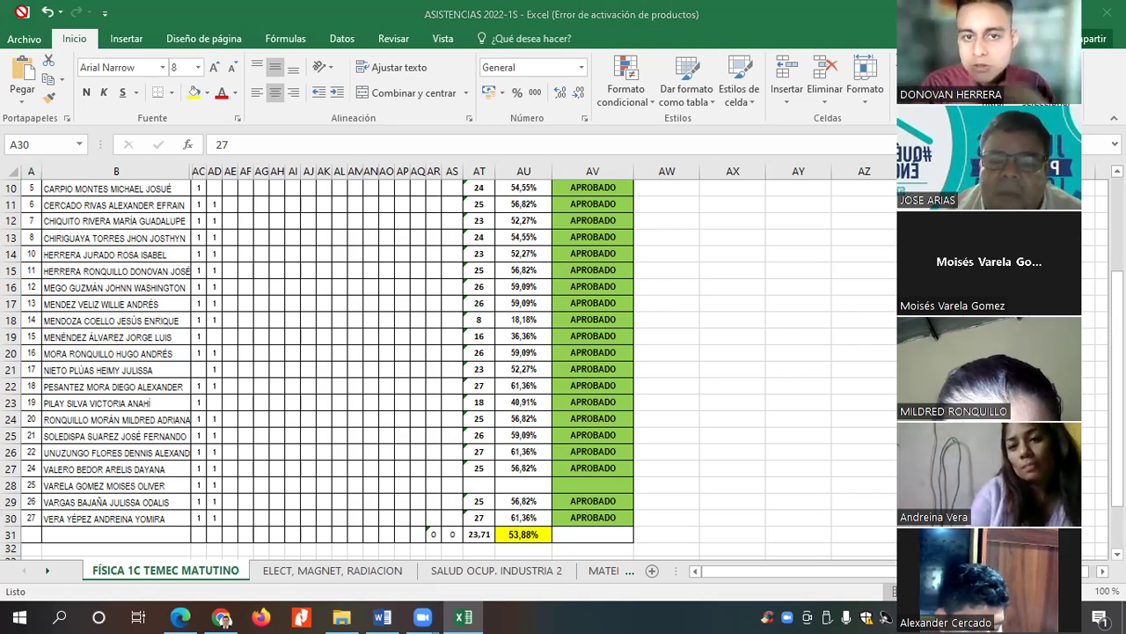
Enter attendance 1 for 19/07/2022 for the student in row 23.
{"action": "left_click", "coordinate": [215, 402]}
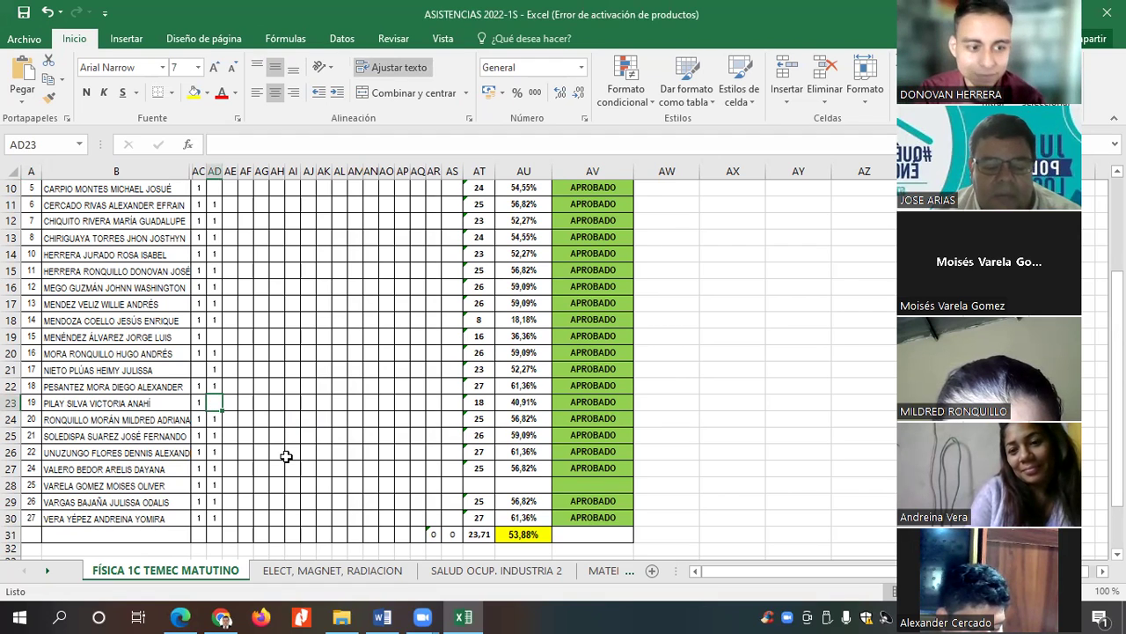
{"action": "type", "text": "1"}
{"action": "left_click", "coordinate": [277, 402]}
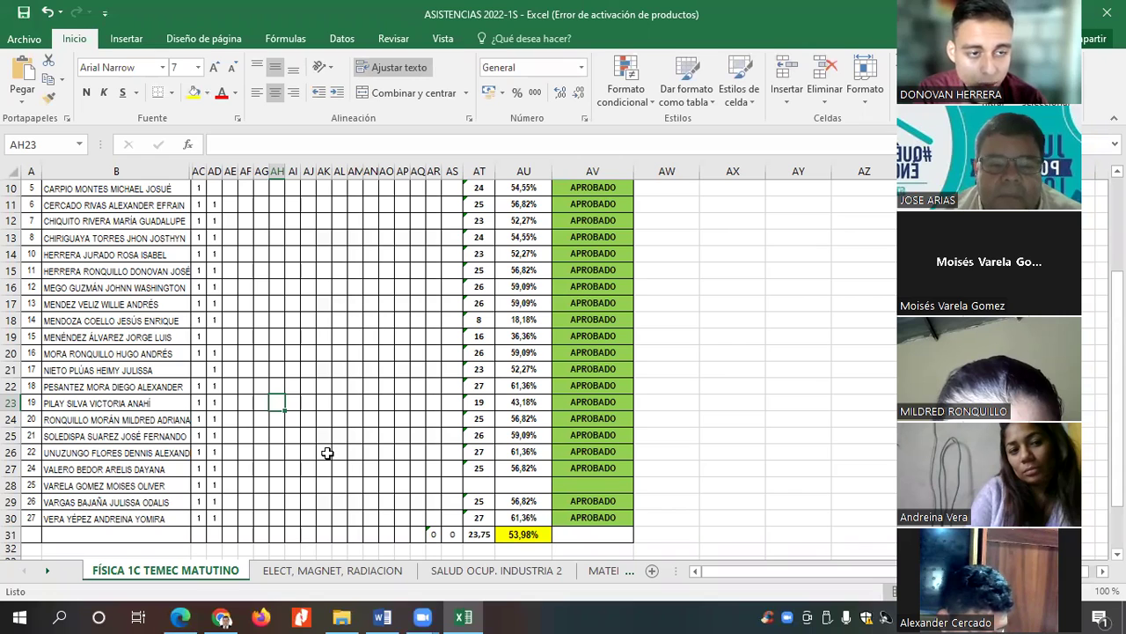
Switch to Chrome, open Gmail in a new tab and change to the default Google account.
{"action": "left_click", "coordinate": [223, 618]}
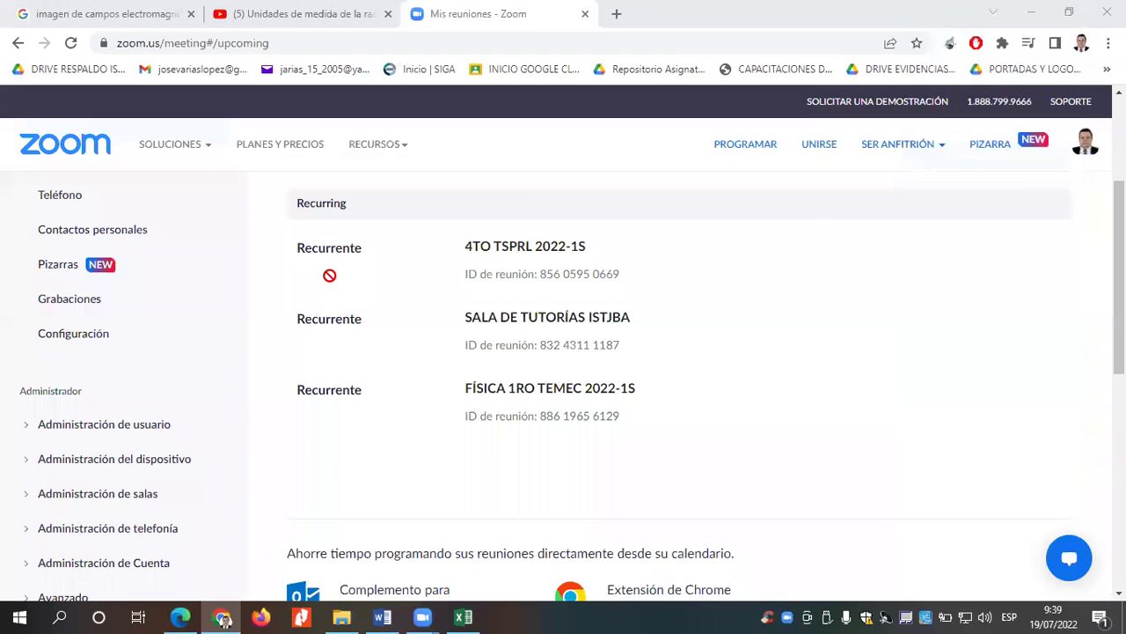
{"action": "mouse_move", "coordinate": [379, 143]}
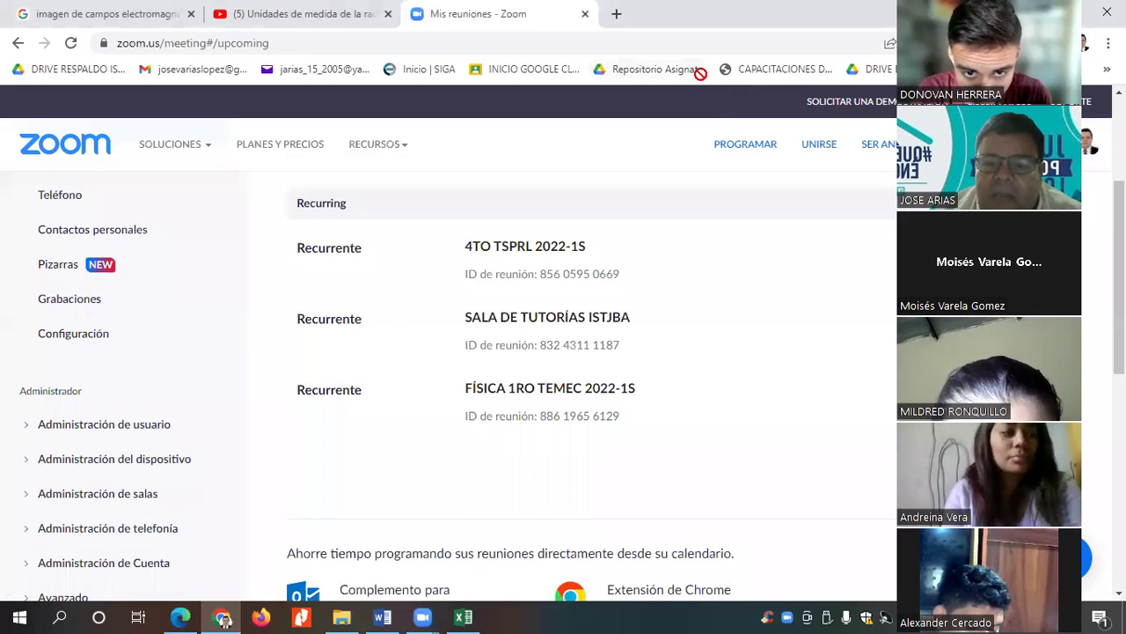
{"action": "key", "text": "alt+Tab"}
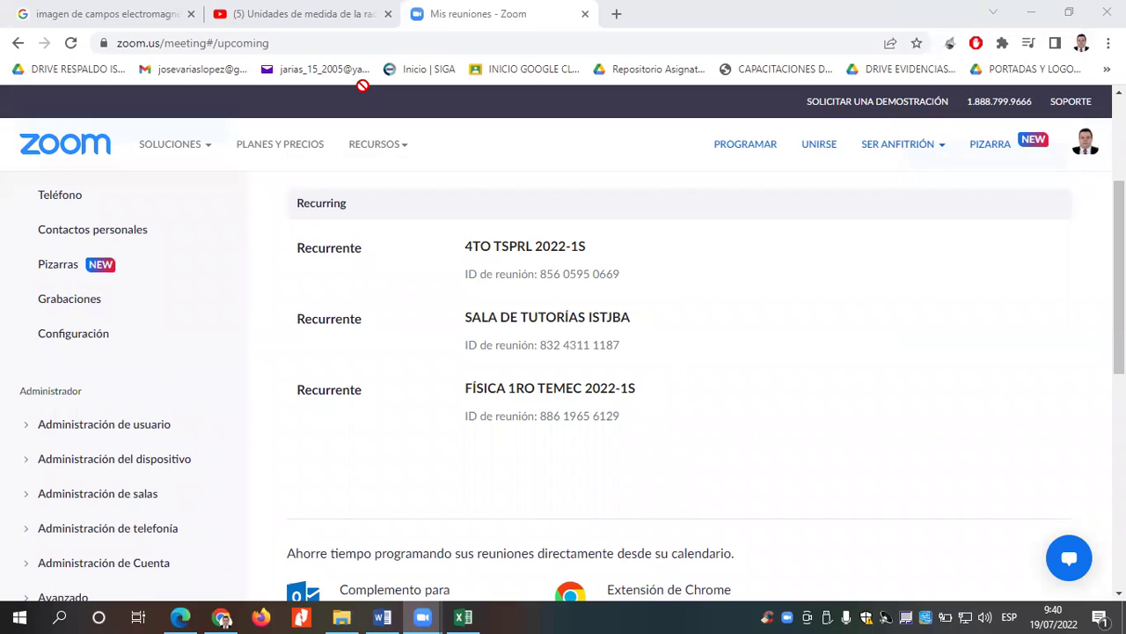
{"action": "left_click", "coordinate": [115, 13]}
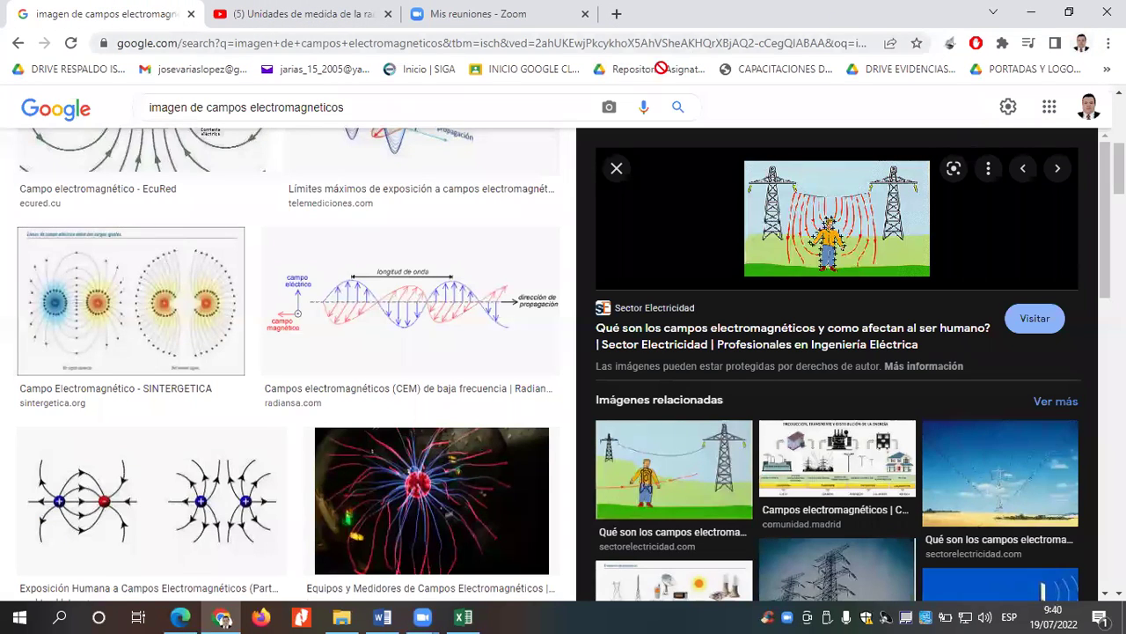
{"action": "left_click", "coordinate": [614, 13]}
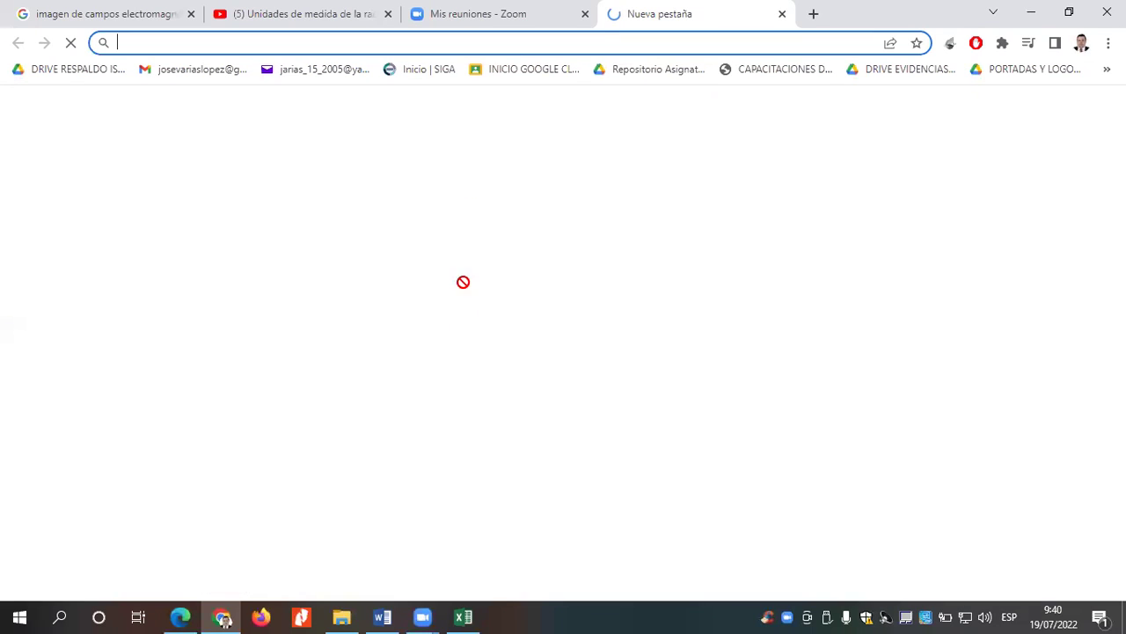
{"action": "left_click", "coordinate": [425, 371]}
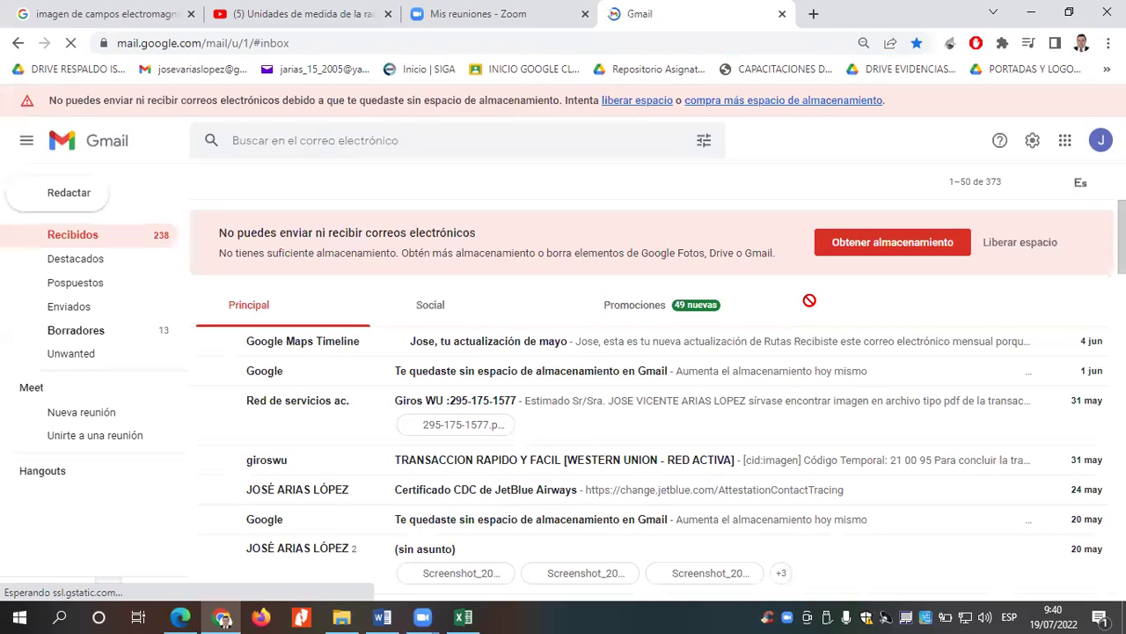
{"action": "left_click", "coordinate": [1099, 142]}
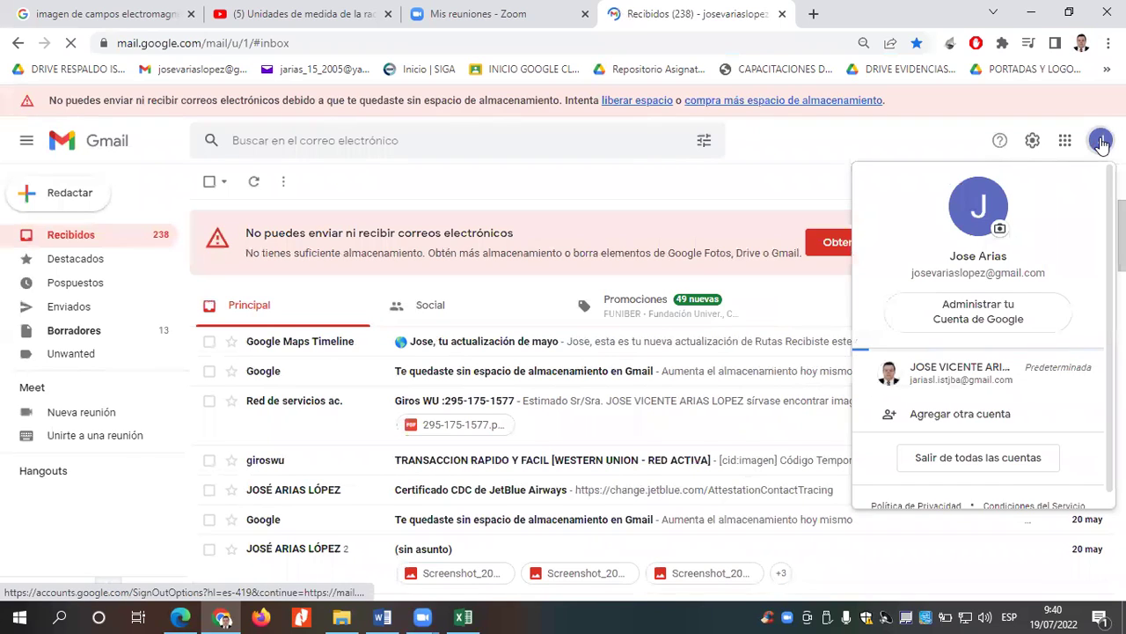
{"action": "left_click", "coordinate": [955, 375]}
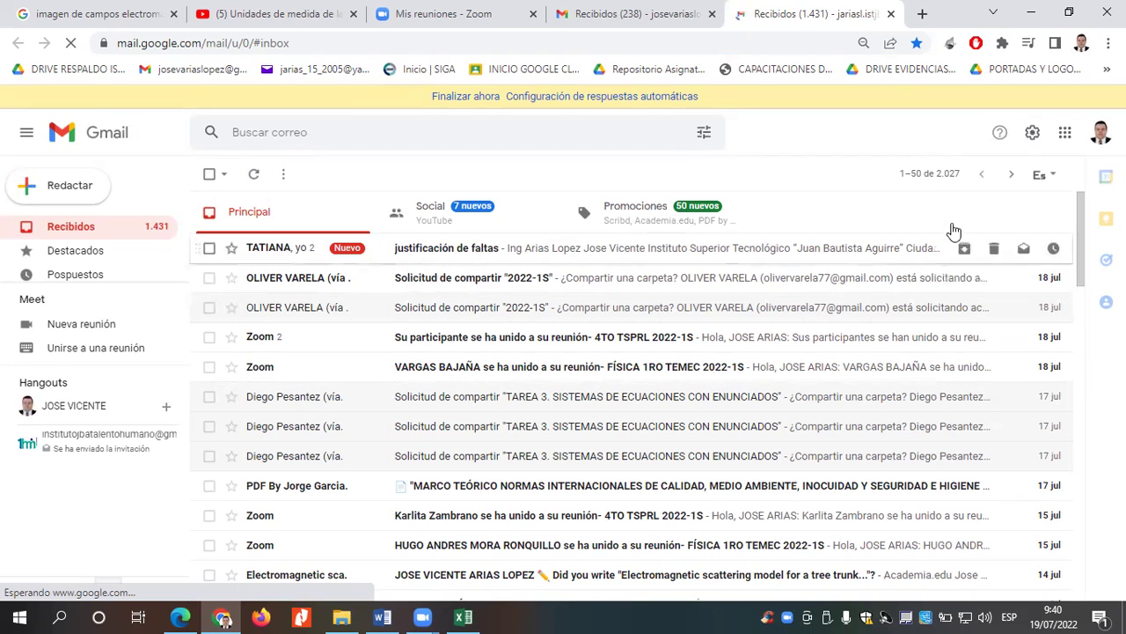
Open Google Drive from Gmail and go to the 2022-1S folder inside TEMEC > FÍSICA.
{"action": "left_click", "coordinate": [1065, 133]}
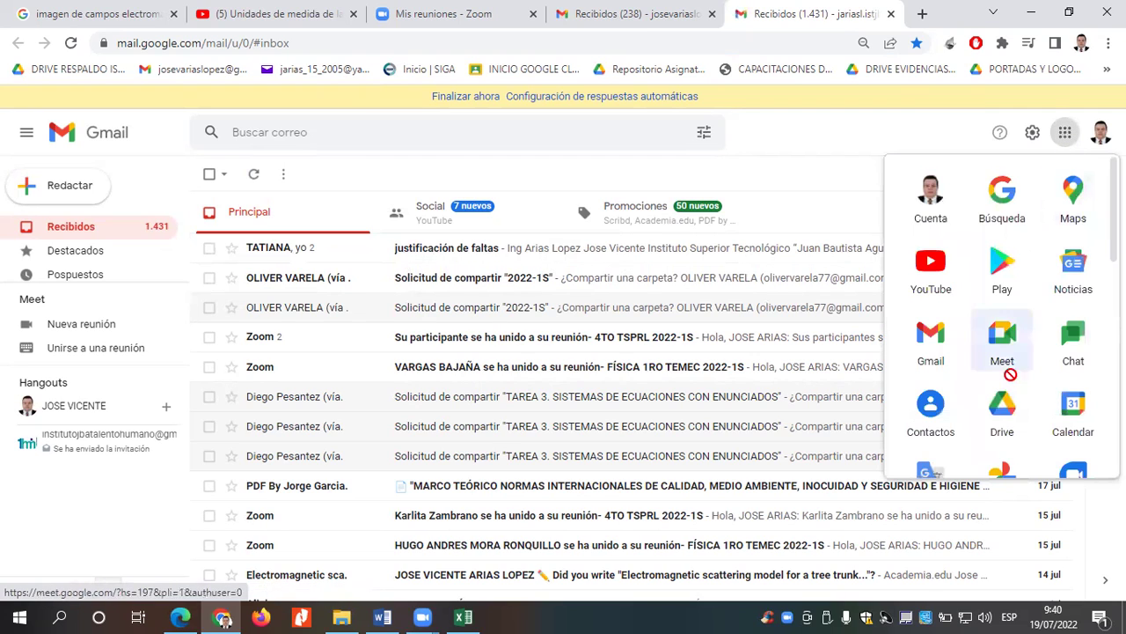
{"action": "left_click", "coordinate": [999, 426]}
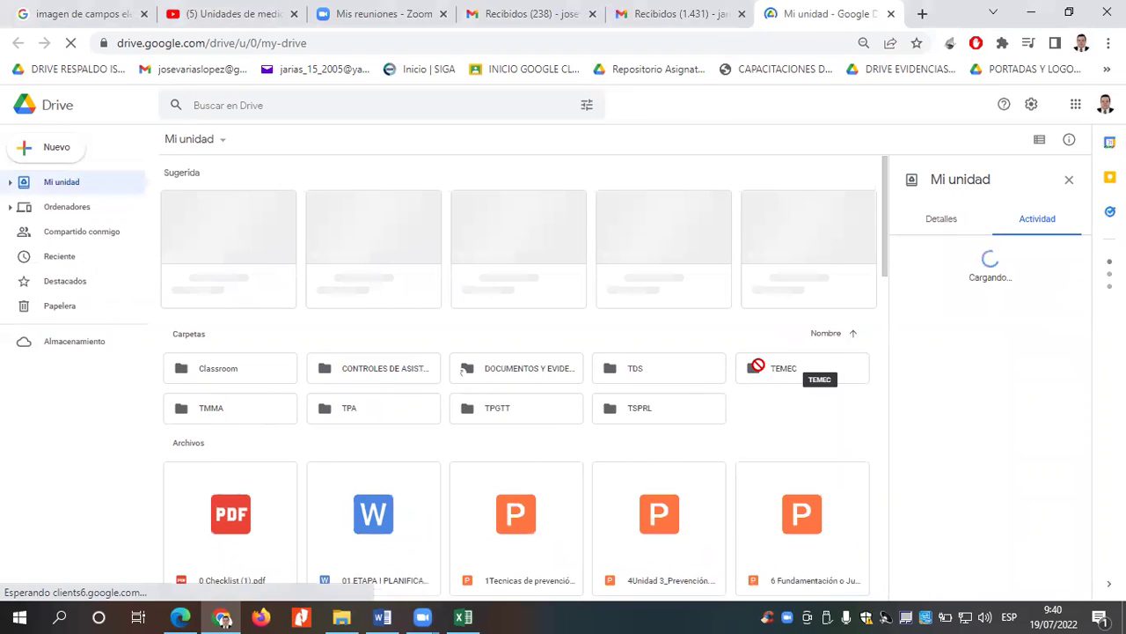
{"action": "double_click", "coordinate": [758, 368]}
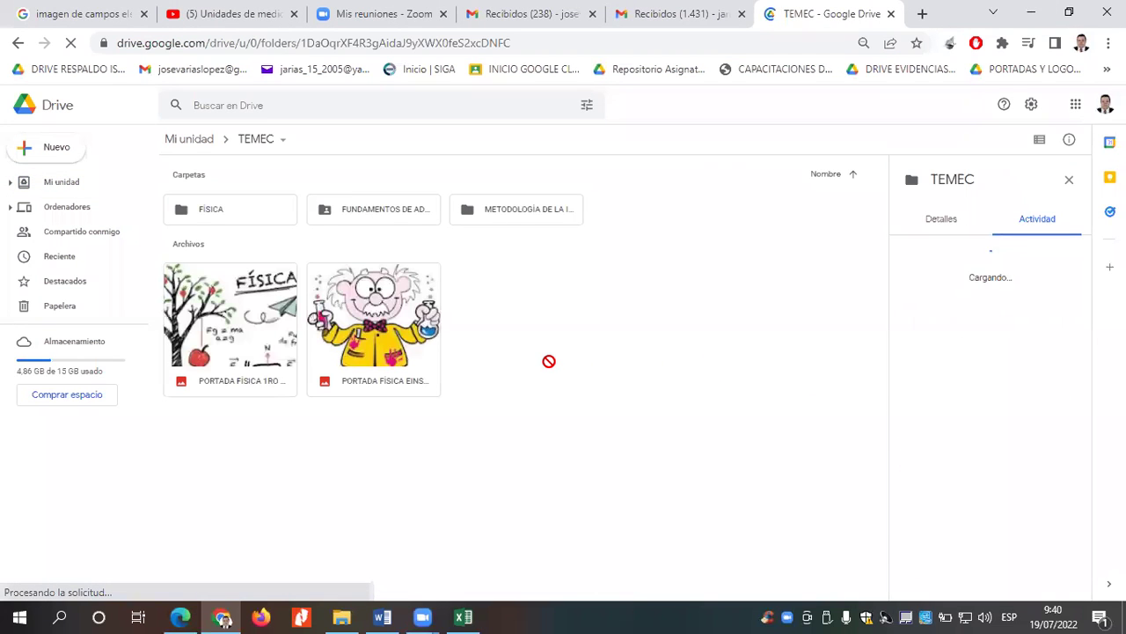
{"action": "double_click", "coordinate": [242, 209]}
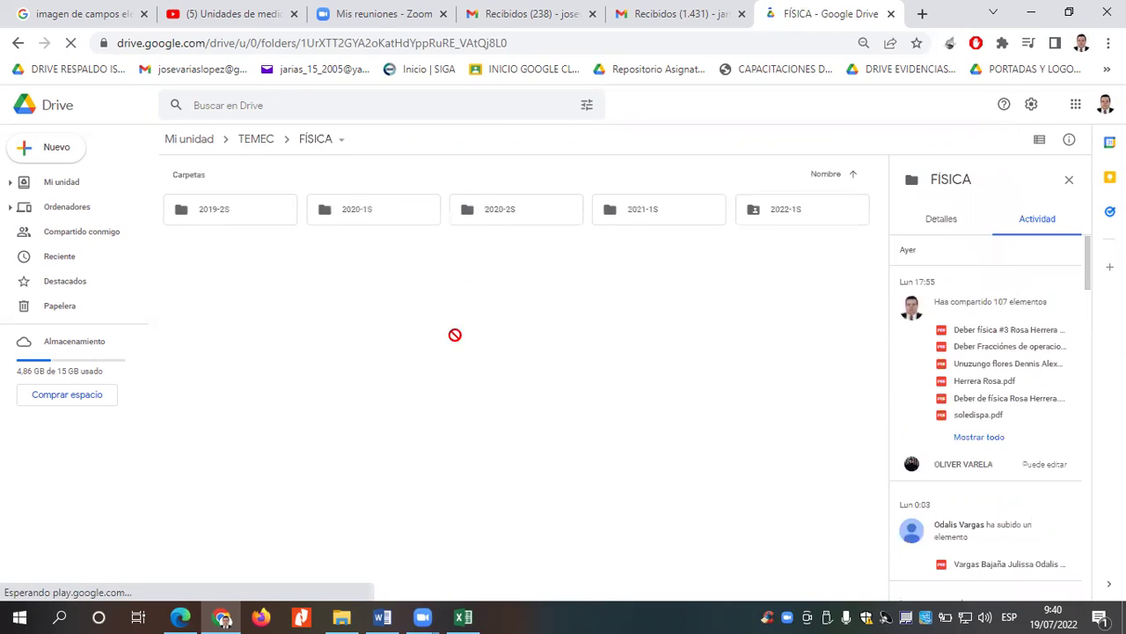
{"action": "double_click", "coordinate": [812, 209]}
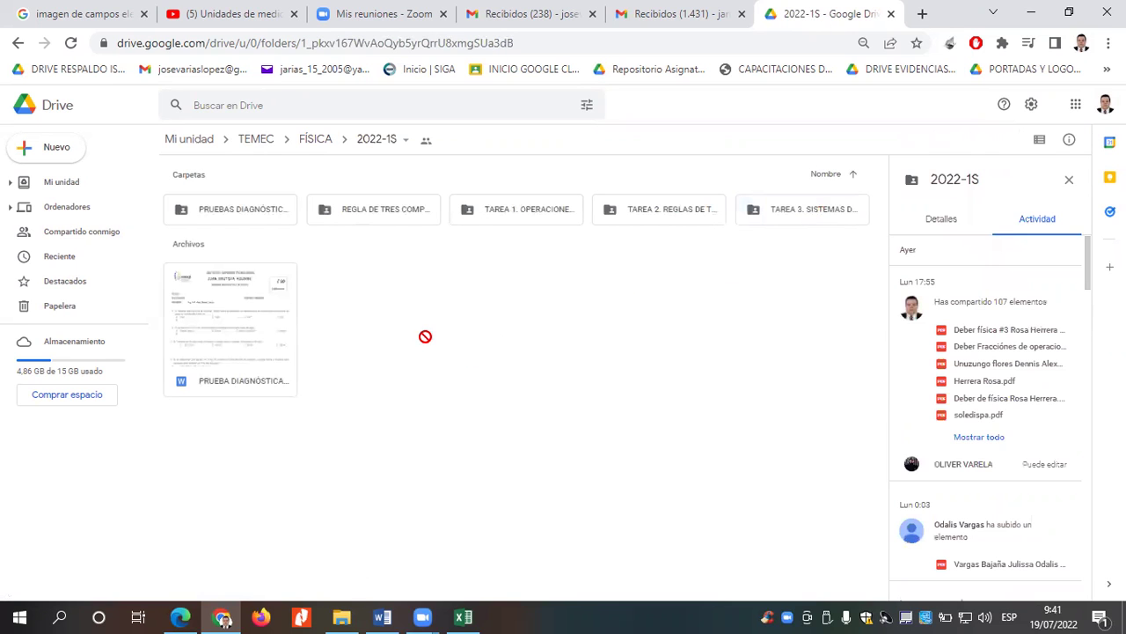
Create a new folder named TRABAJOS GRUPALES DE INVESTIGACIÓN in the 2022-1S folder.
{"action": "right_click", "coordinate": [508, 367]}
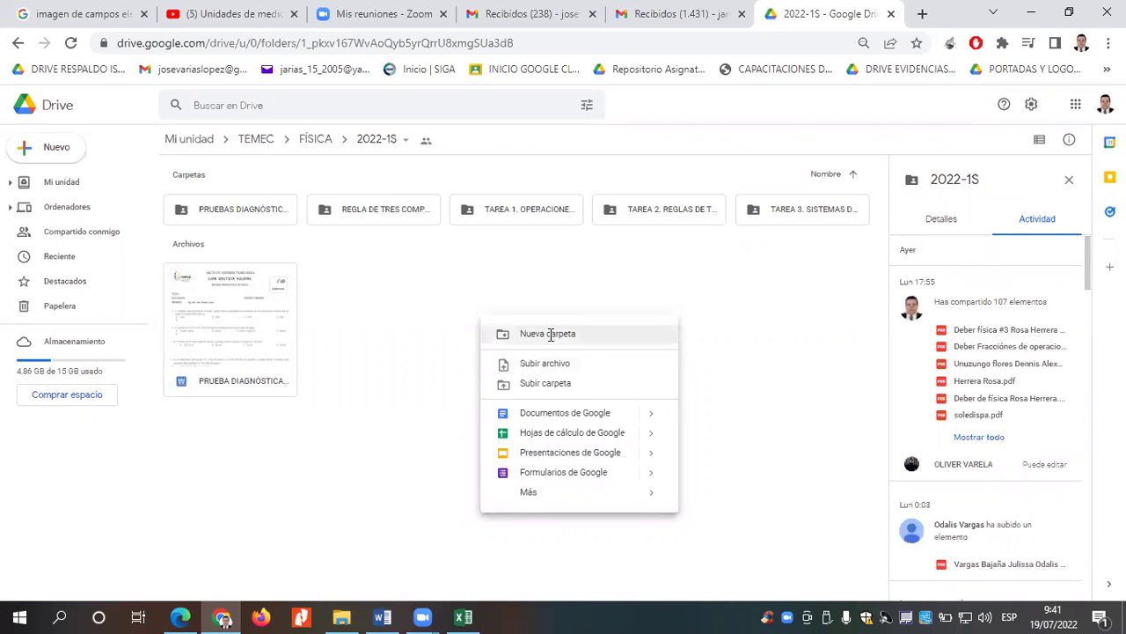
{"action": "left_click", "coordinate": [550, 333]}
{"action": "type", "text": "TRABAJOS GR"}
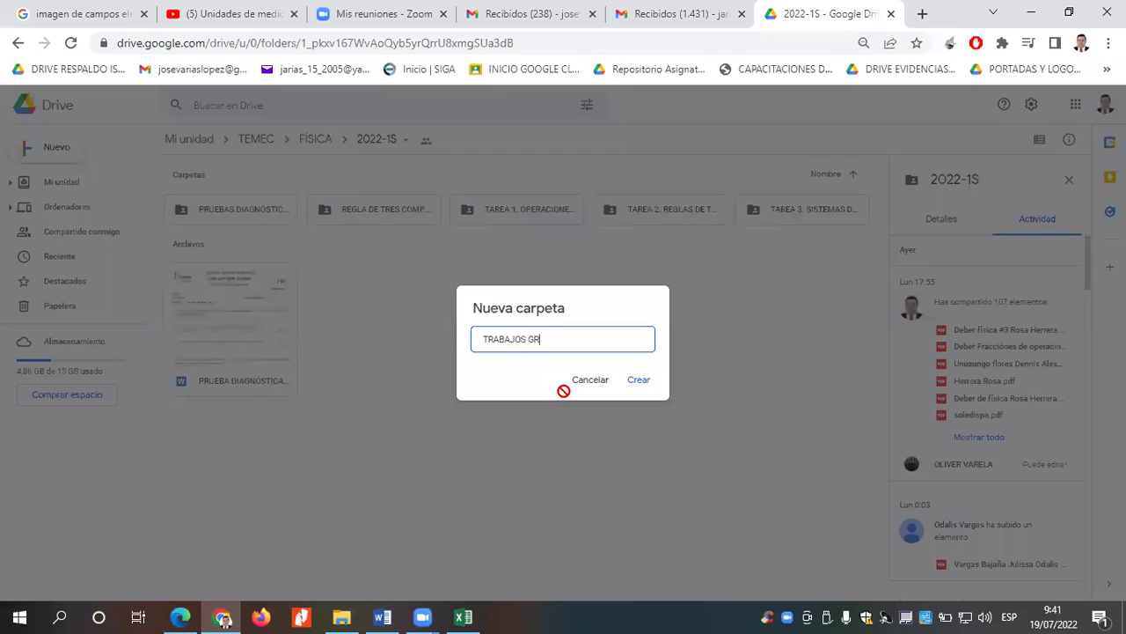
{"action": "type", "text": "UPALES DE INVESTIGACIÓN"}
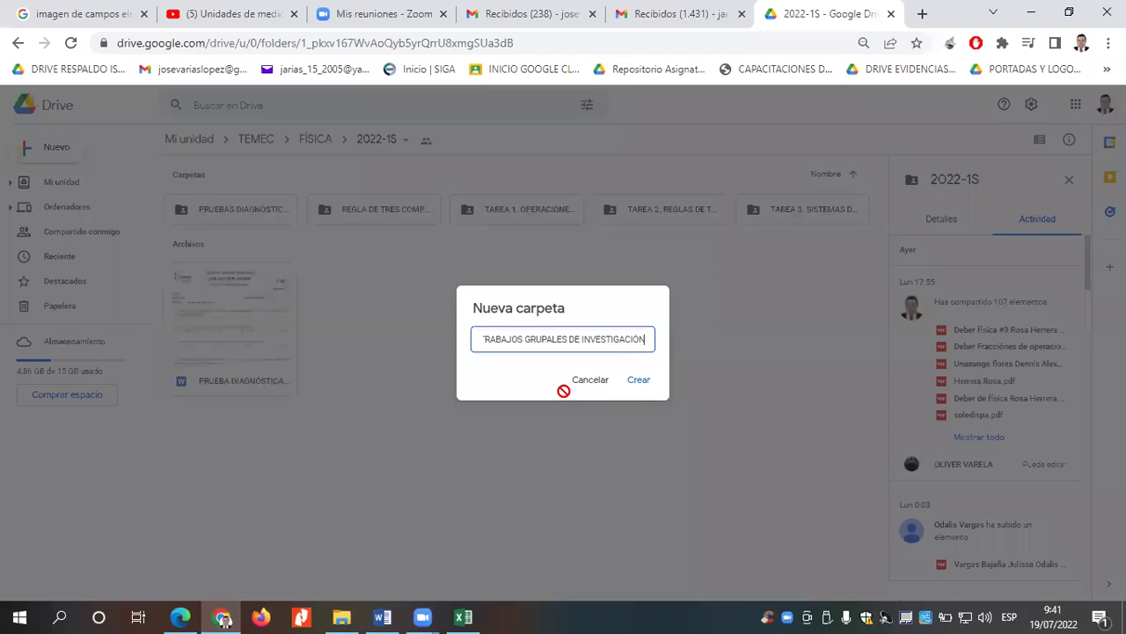
{"action": "key", "text": "Return"}
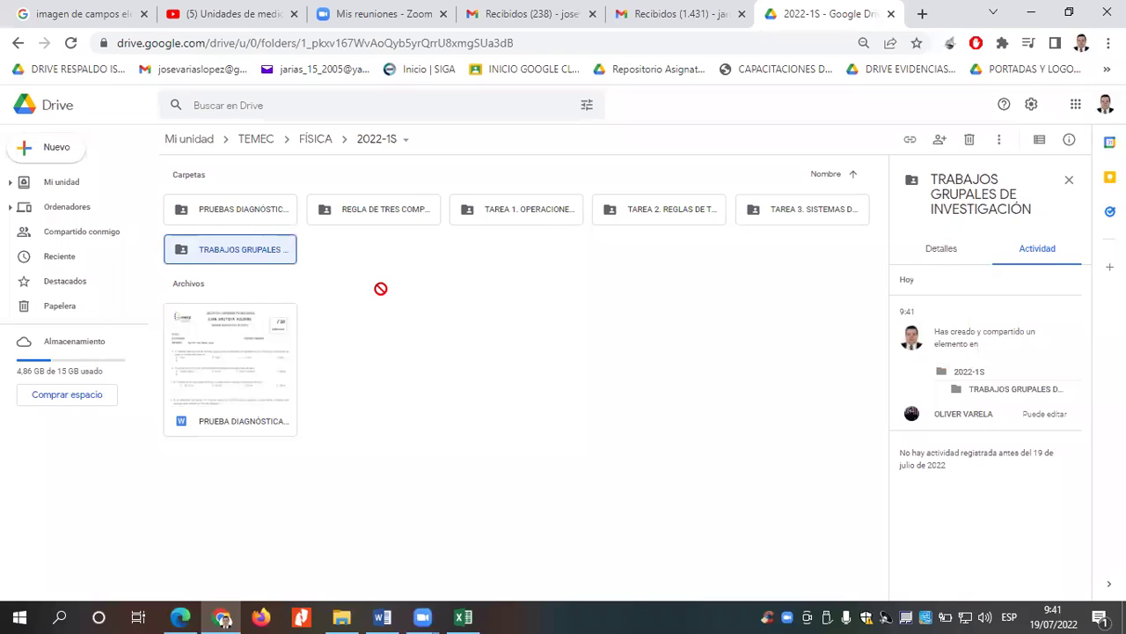
Copy the sharing link of the TRABAJOS GRUPALES DE INVESTIGACIÓN folder and close its sharing settings.
{"action": "left_click_drag", "start_coordinate": [179, 206], "coordinate": [504, 487]}
{"action": "left_click_drag", "start_coordinate": [501, 609], "coordinate": [336, 237]}
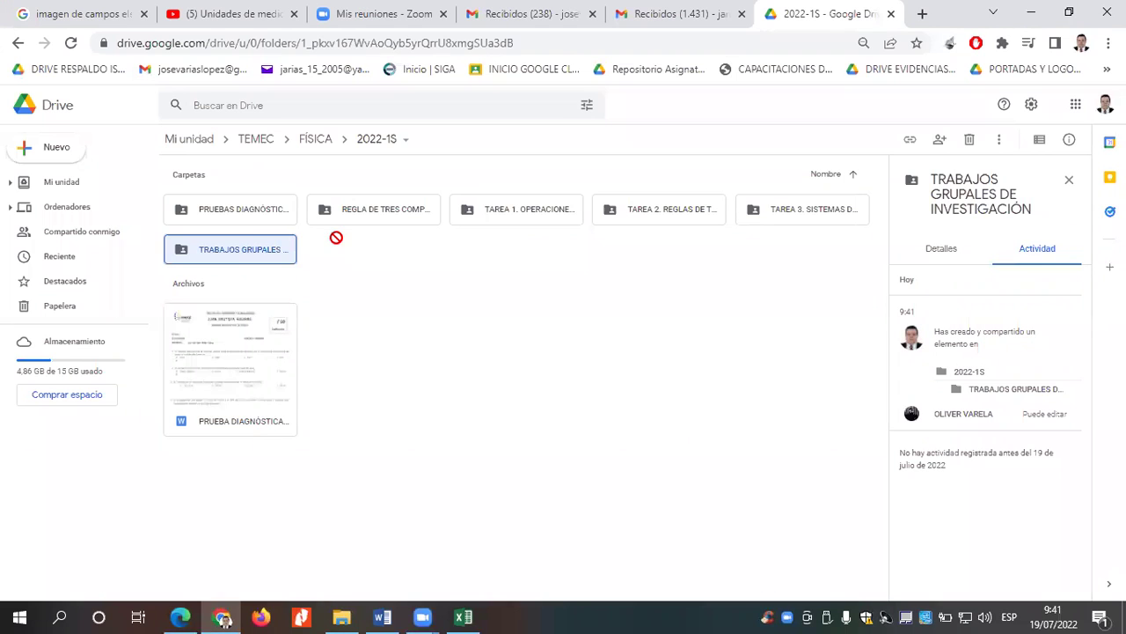
{"action": "left_click_drag", "start_coordinate": [224, 247], "coordinate": [224, 247]}
{"action": "right_click", "coordinate": [224, 247]}
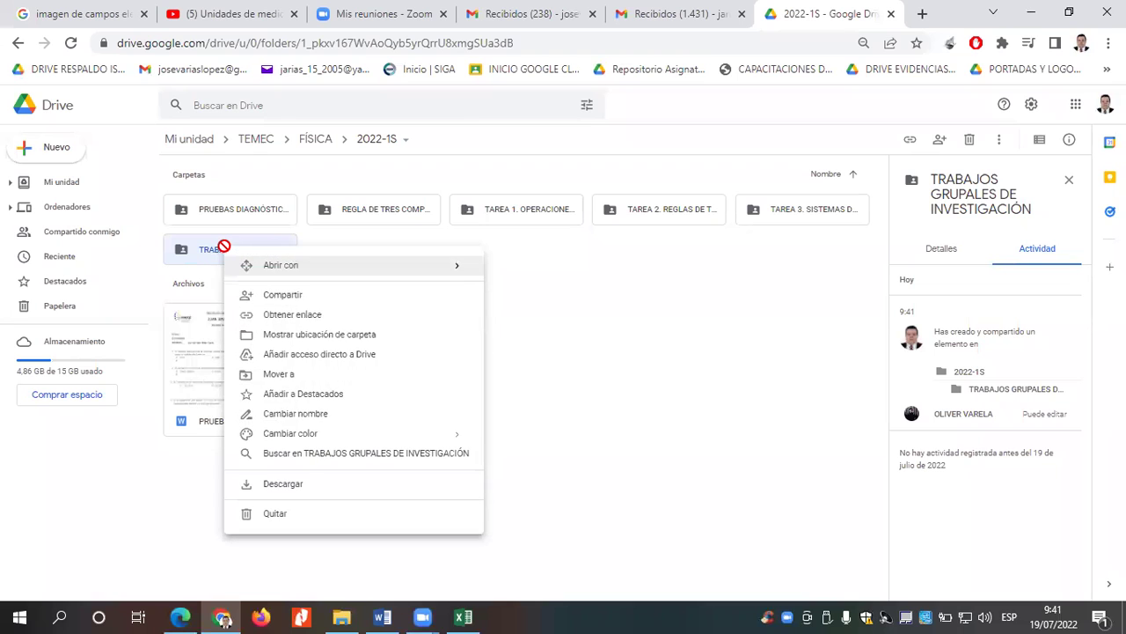
{"action": "left_click", "coordinate": [310, 319]}
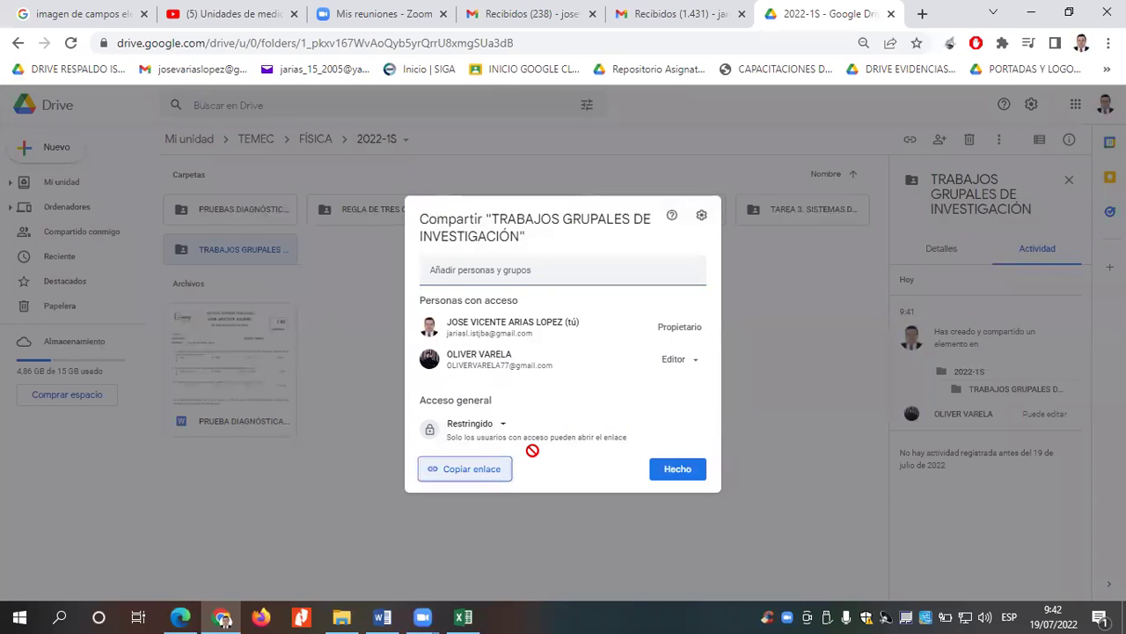
{"action": "left_click", "coordinate": [472, 472]}
{"action": "left_click", "coordinate": [682, 473]}
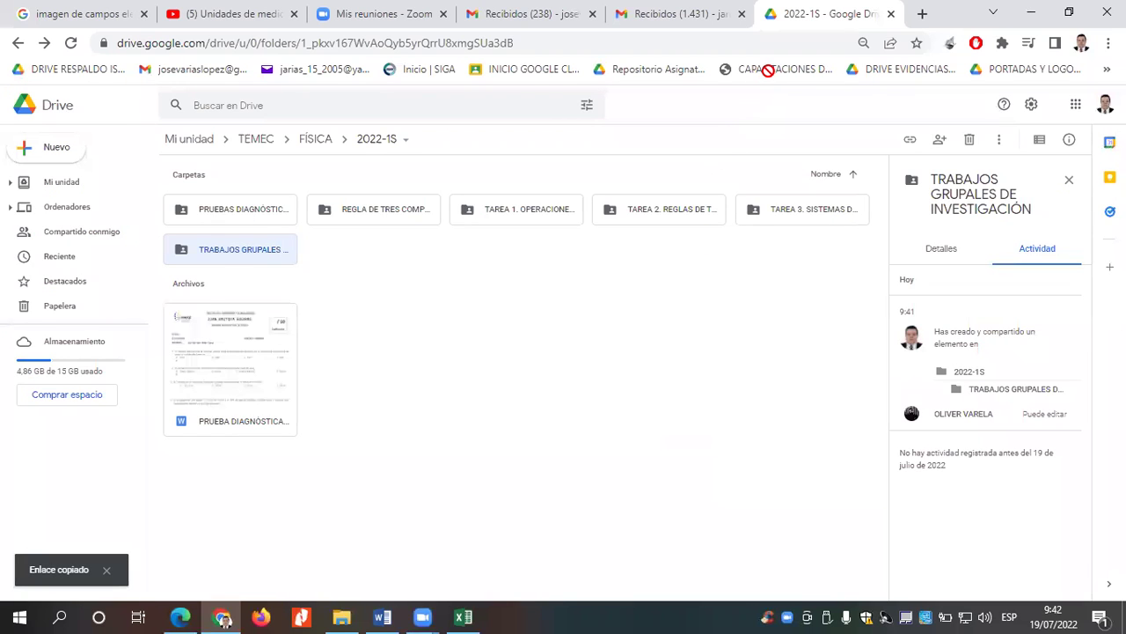
Switch to Word and maximize the document CONTENIDO FÍSICA 1C TEMEC MATUT. 2022-1S.
{"action": "key", "text": "alt+s"}
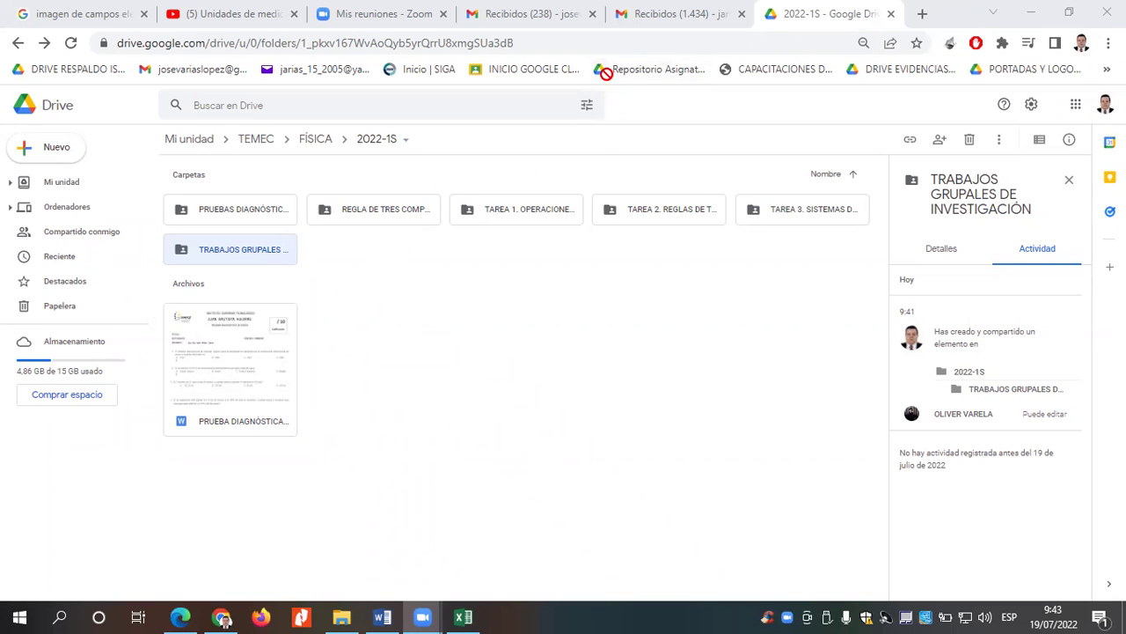
{"action": "left_click", "coordinate": [382, 617]}
{"action": "left_click_drag", "start_coordinate": [782, 362], "coordinate": [424, 70]}
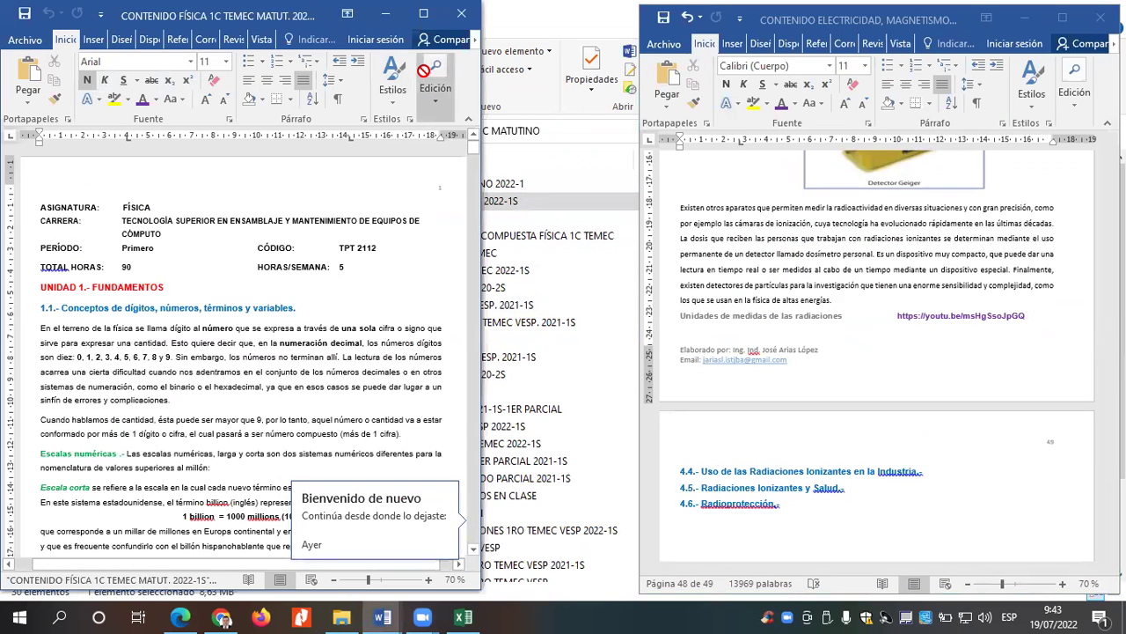
{"action": "key", "text": "super+Up"}
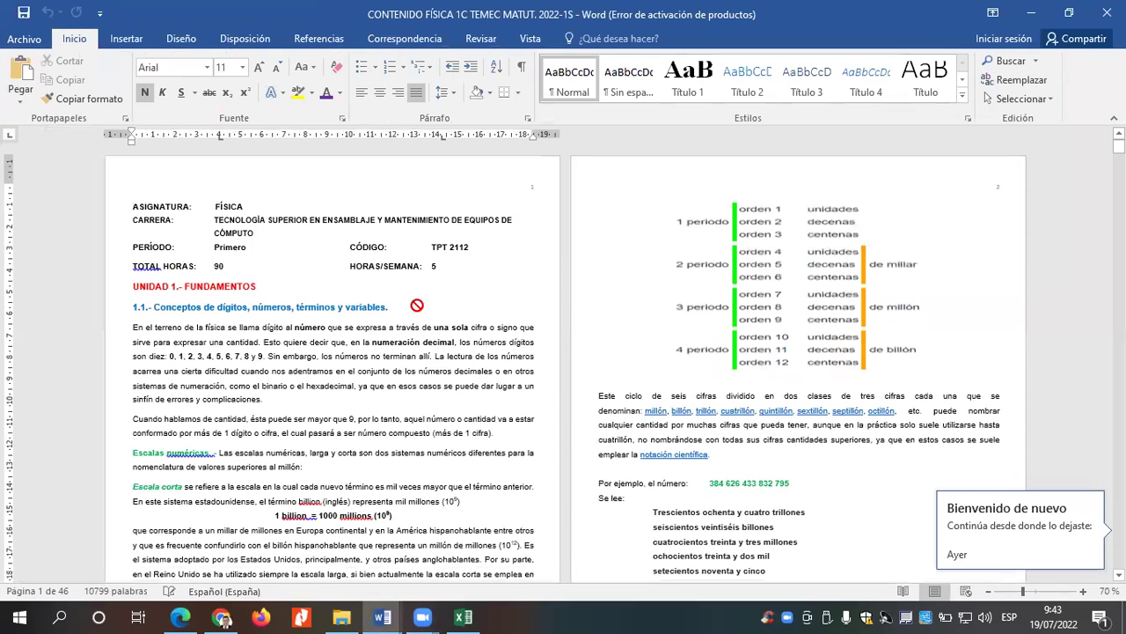
{"action": "left_click_drag", "start_coordinate": [417, 304], "coordinate": [417, 304]}
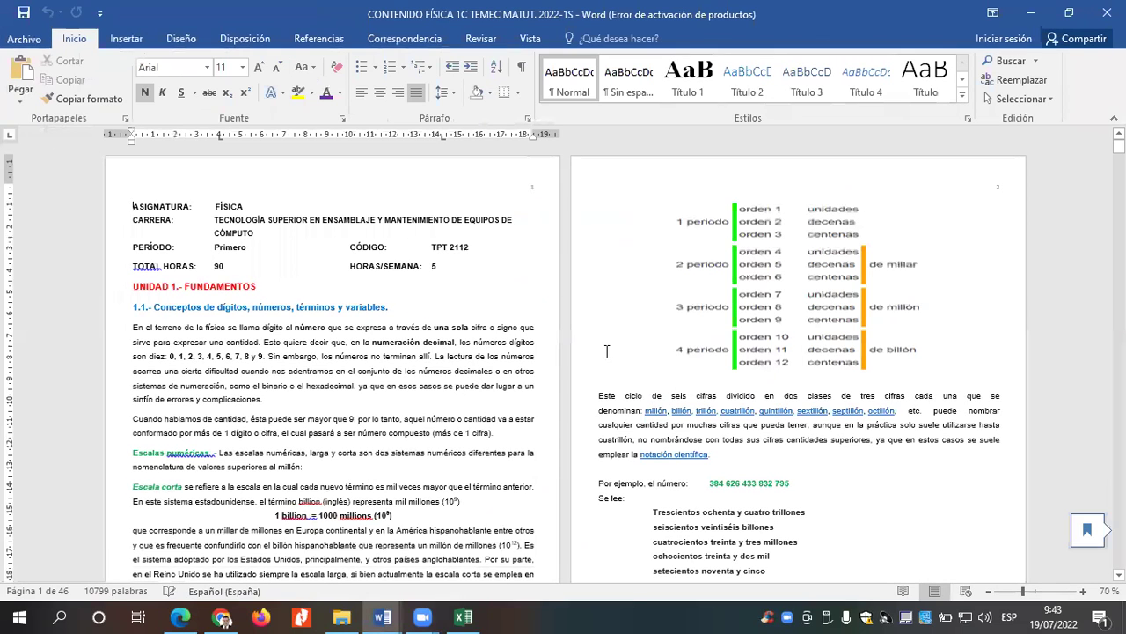
Set the document zoom to 90% and look back through the physics content from page 28 to page 19.
{"action": "left_click", "coordinate": [1085, 592]}
{"action": "left_click", "coordinate": [1085, 591]}
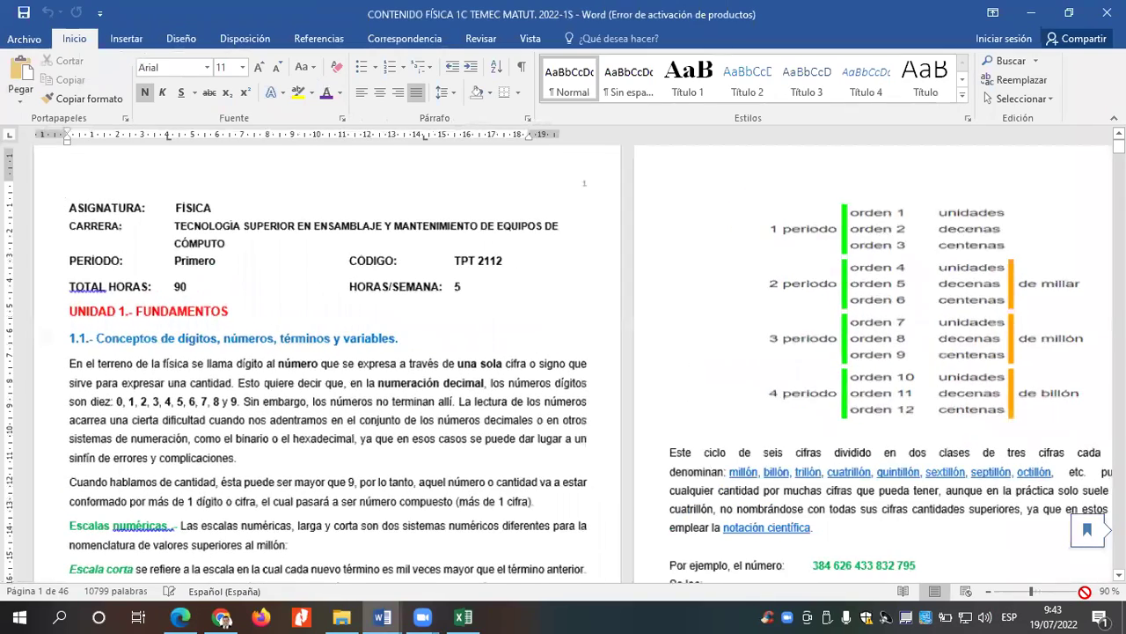
{"action": "left_click_drag", "start_coordinate": [1119, 146], "coordinate": [1118, 392]}
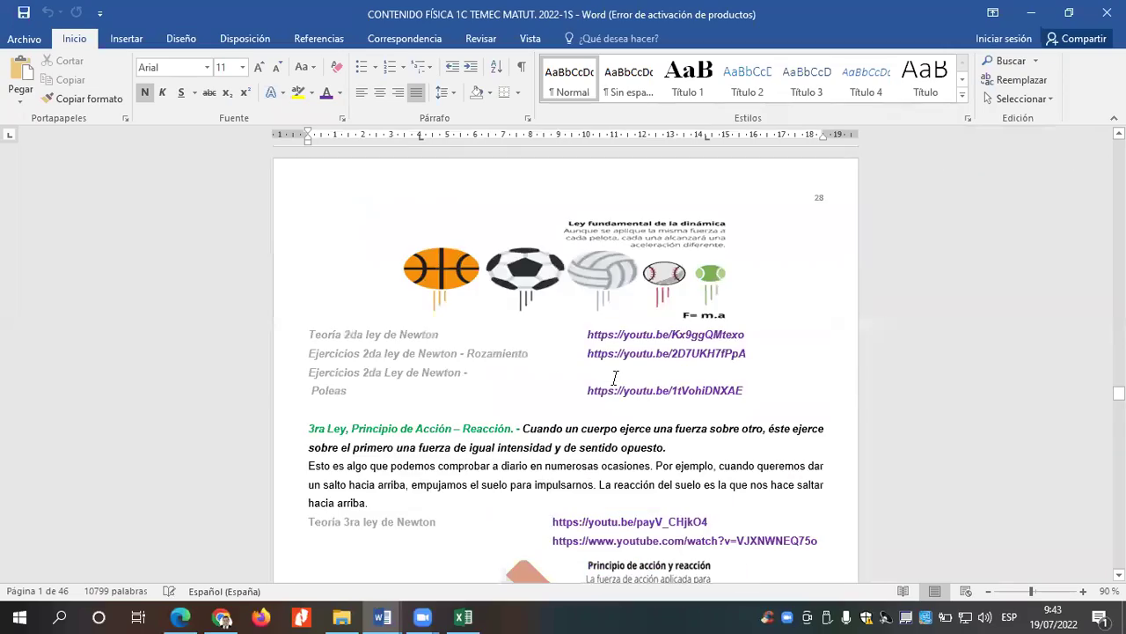
{"action": "scroll", "coordinate": [614, 378], "scroll_direction": "up", "scroll_amount": 20}
{"action": "scroll", "coordinate": [621, 368], "scroll_direction": "up", "scroll_amount": 15}
{"action": "scroll", "coordinate": [621, 368], "scroll_direction": "up", "scroll_amount": 20}
{"action": "scroll", "coordinate": [622, 368], "scroll_direction": "up", "scroll_amount": 20}
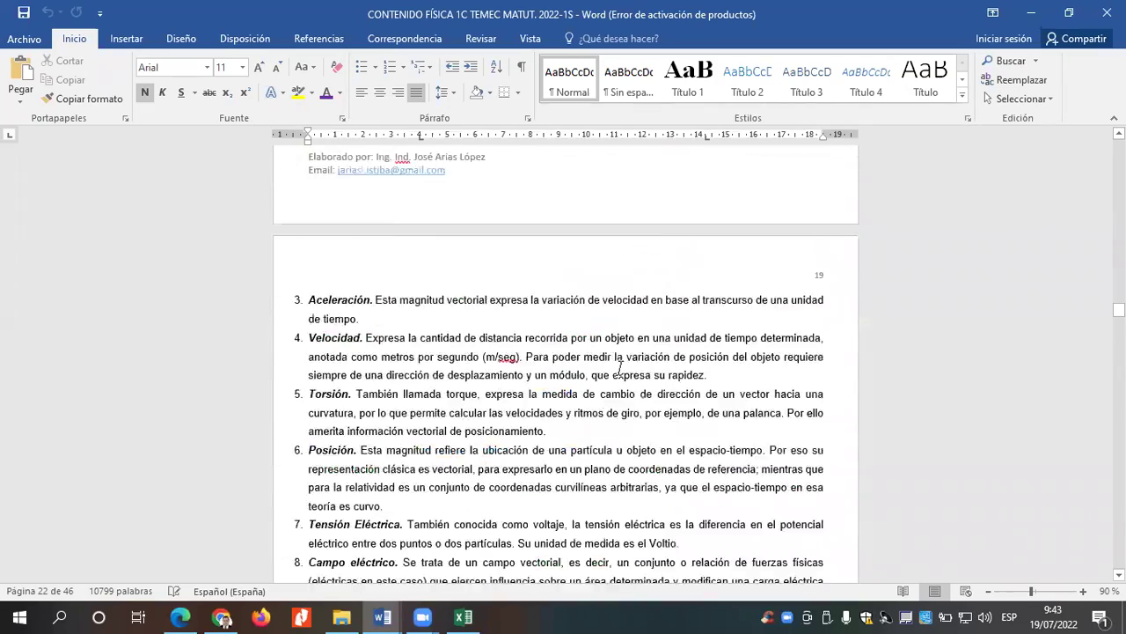